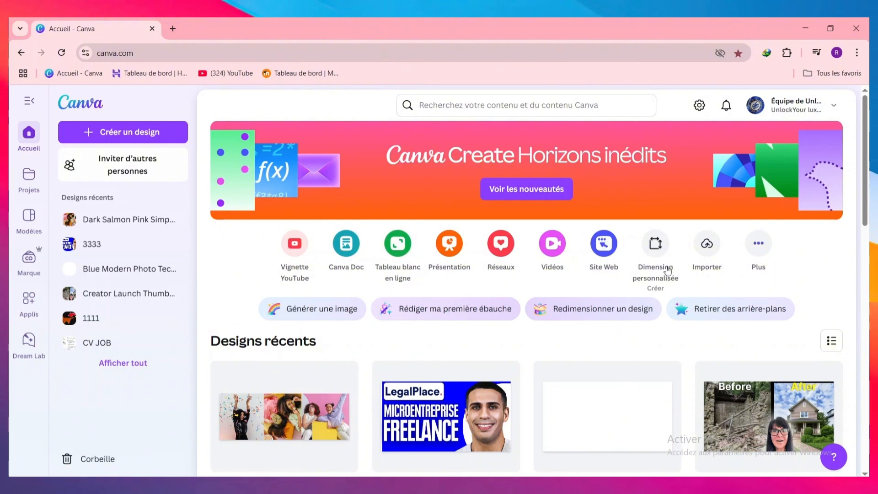
# Search the design types for "logo" and create a blank 500 × 500 px Logo design.
pyautogui.click(759, 250)
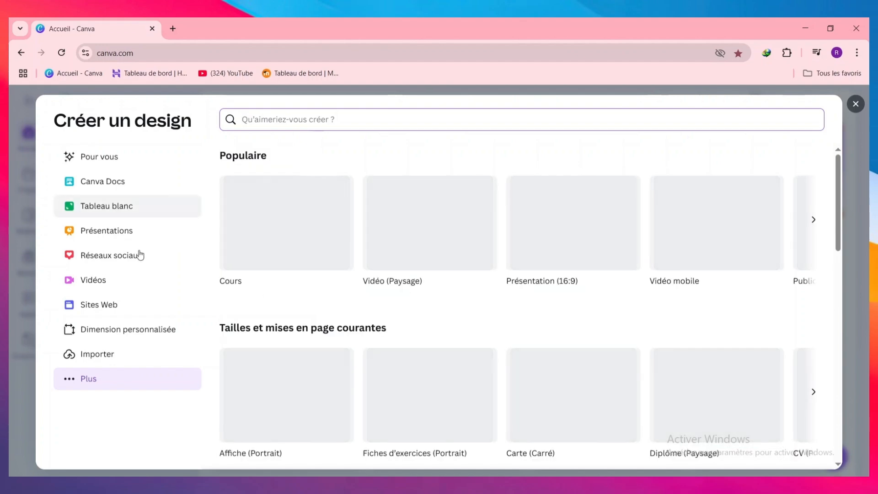
pyautogui.scroll(-2, 597, 263)
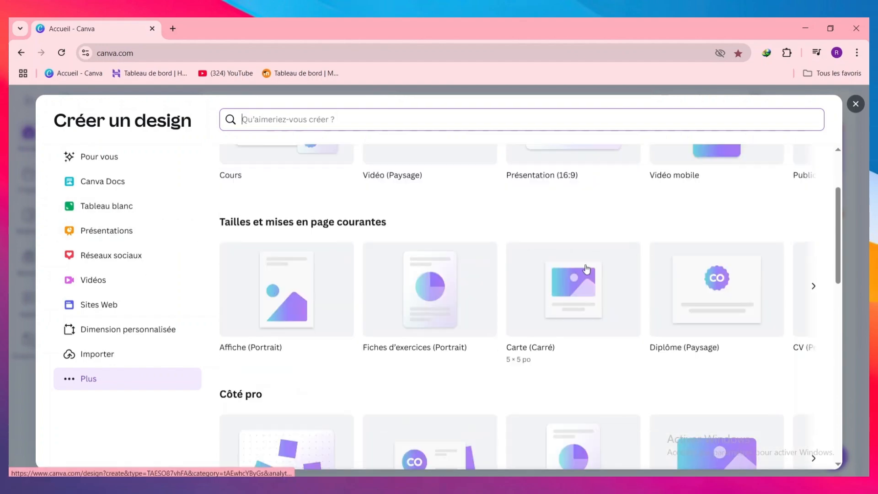
pyautogui.scroll(2, 449, 233)
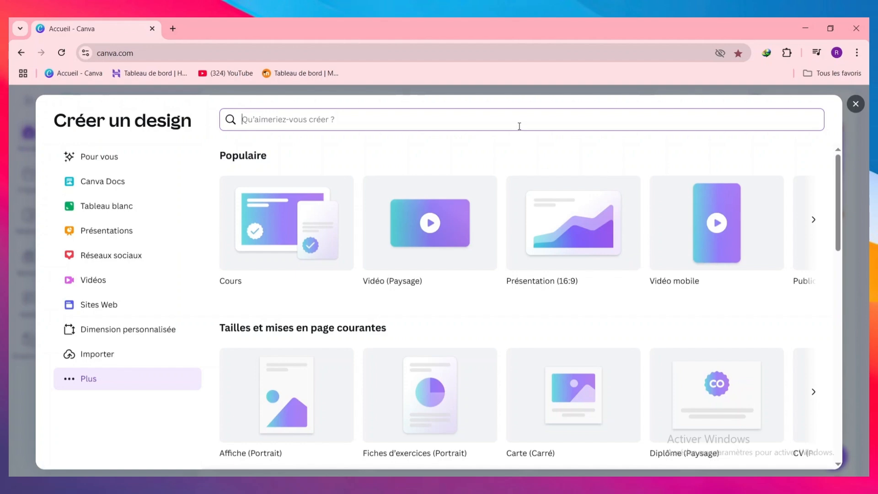
pyautogui.write('logo')
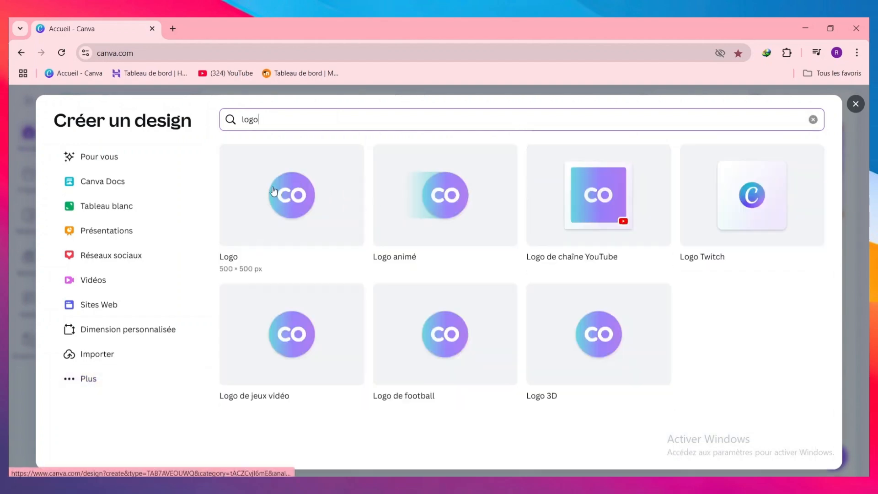
pyautogui.click(274, 191)
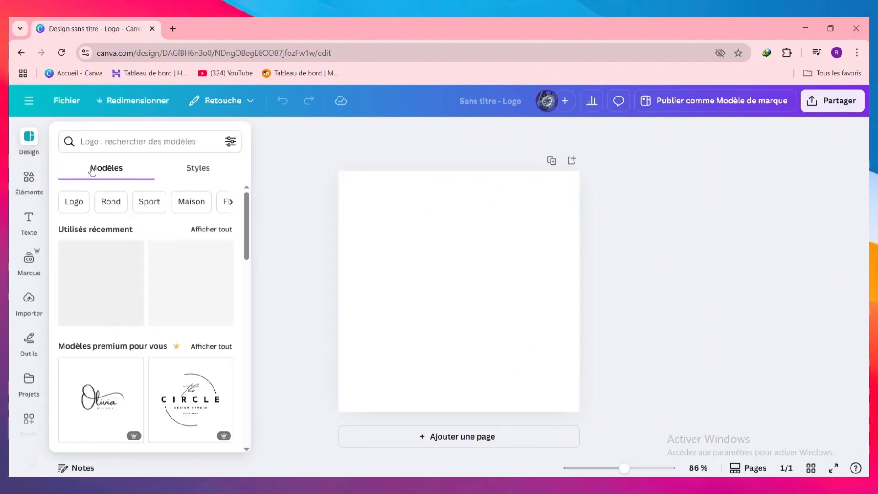
# Search the logo templates for "logo de burger".
pyautogui.scroll(-8, 167, 334)
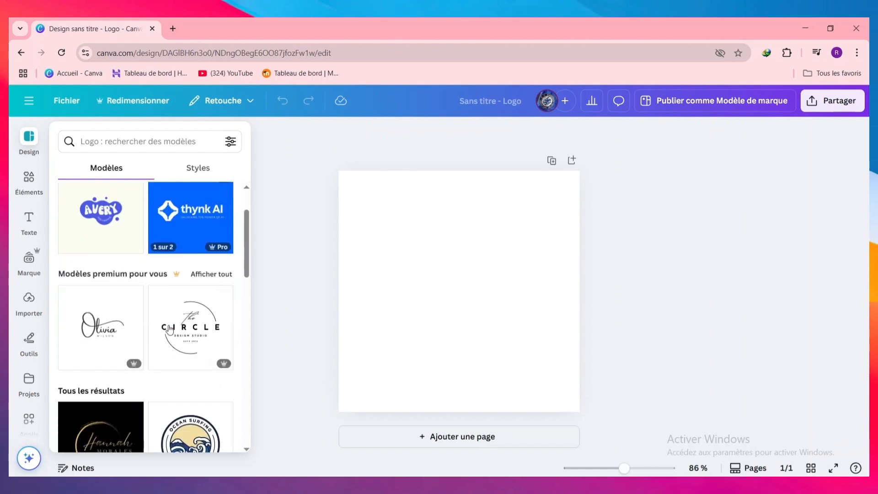
pyautogui.scroll(8, 170, 329)
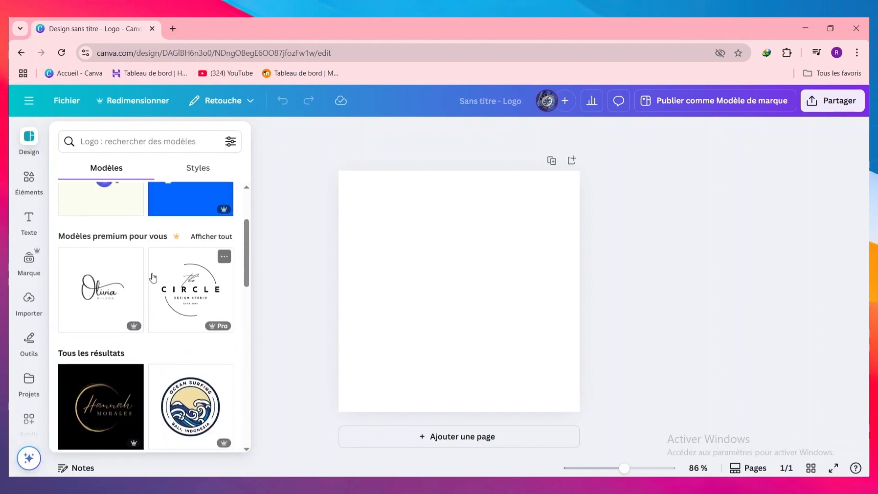
pyautogui.click(136, 143)
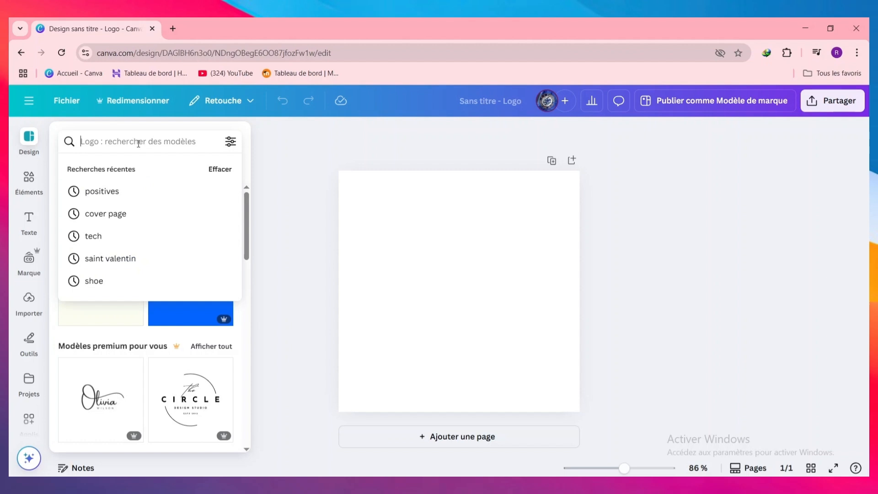
pyautogui.write('logo de')
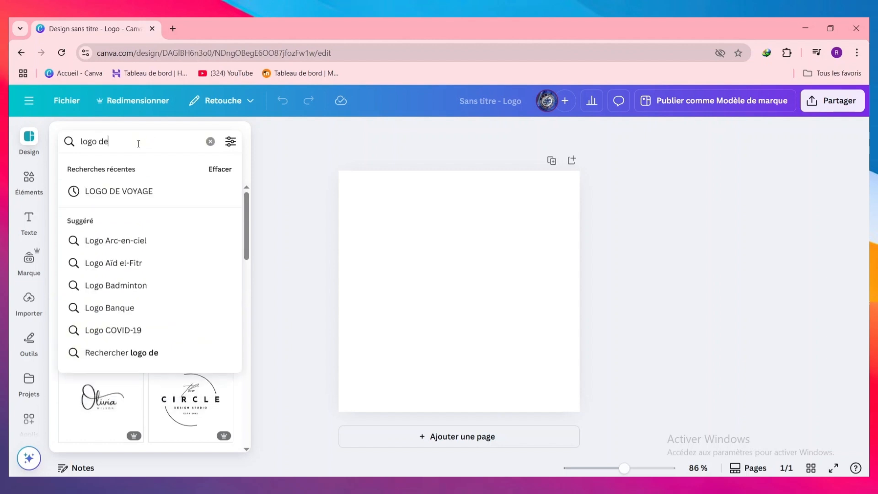
pyautogui.write(' burger')
pyautogui.press('Return')
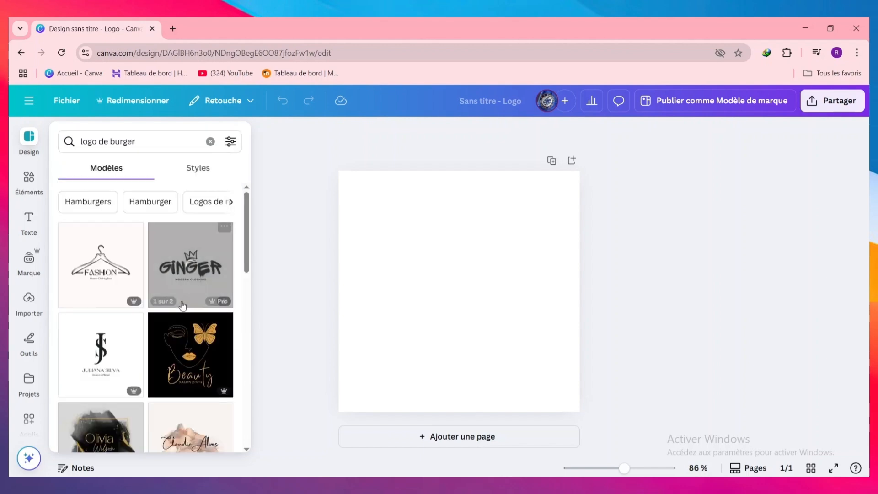
# Apply the red and white "Fast Food Court Burger King" template to the page.
pyautogui.scroll(-10, 184, 325)
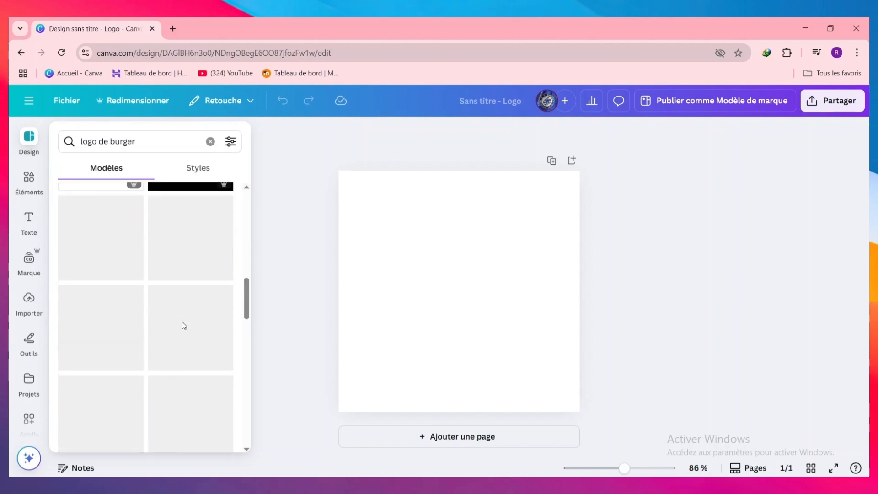
pyautogui.scroll(-5, 169, 286)
pyautogui.scroll(1, 169, 282)
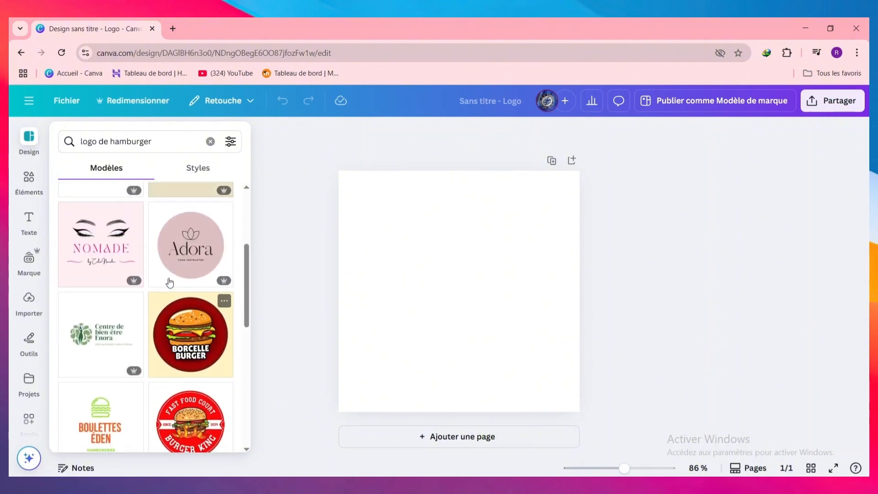
pyautogui.scroll(-6, 168, 292)
pyautogui.scroll(5, 165, 289)
pyautogui.scroll(-4, 163, 286)
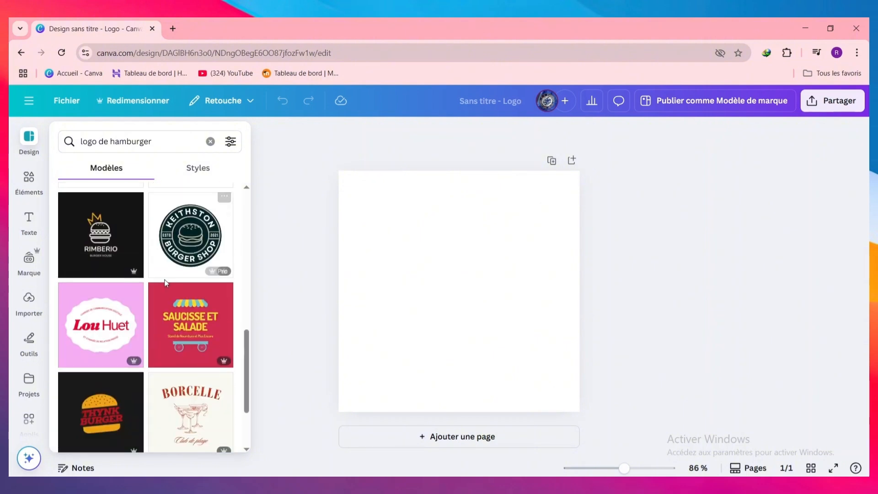
pyautogui.scroll(-2, 131, 311)
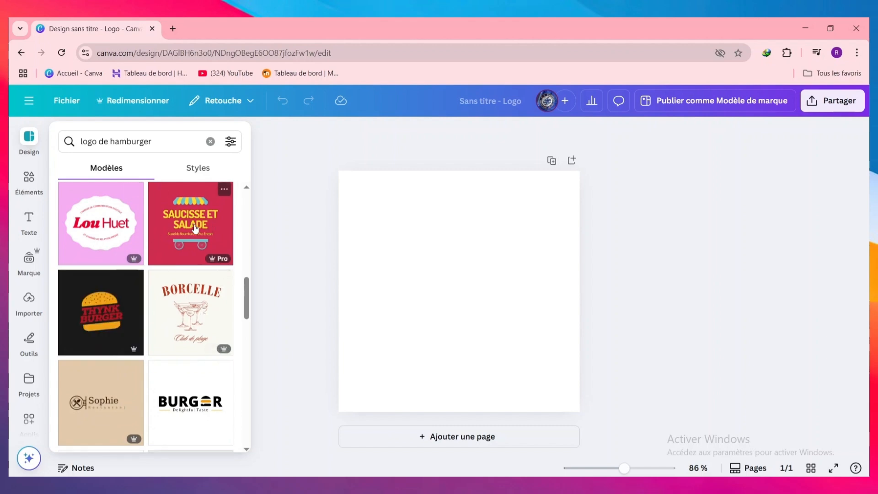
pyautogui.scroll(4, 190, 248)
pyautogui.scroll(3, 188, 255)
pyautogui.scroll(-3, 190, 259)
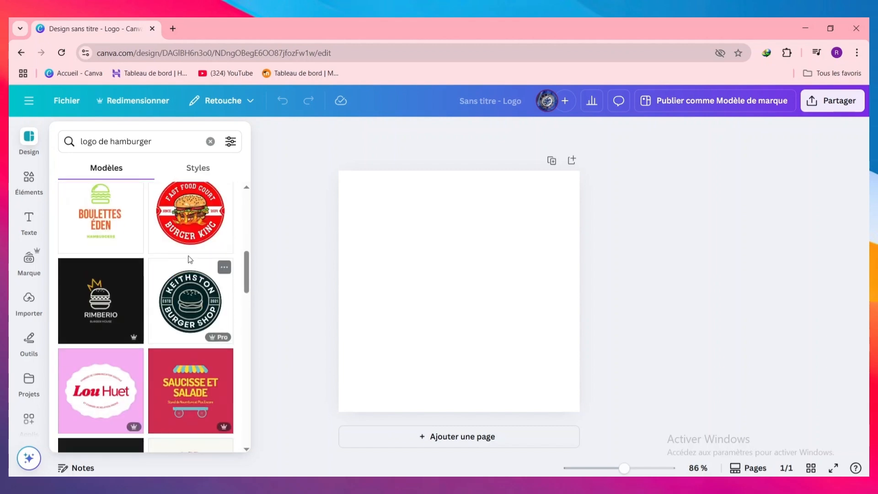
pyautogui.click(193, 216)
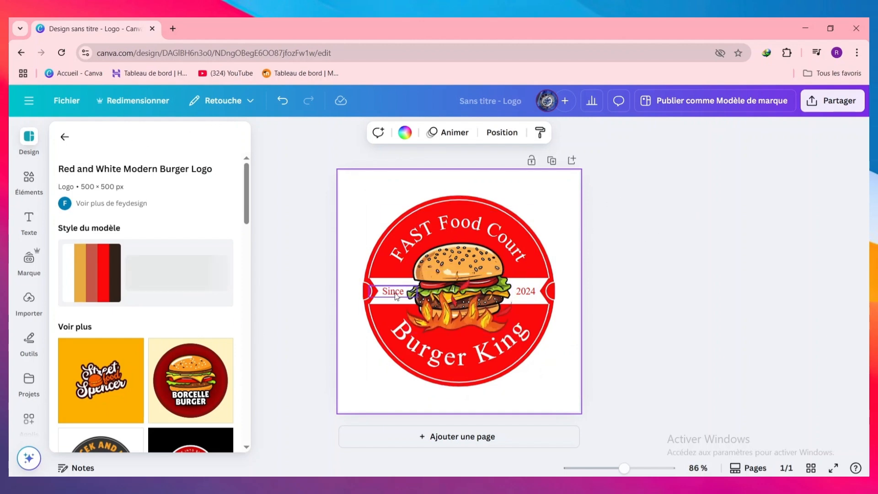
# Delete all the elements of the applied burger template from the page.
pyautogui.click(478, 224)
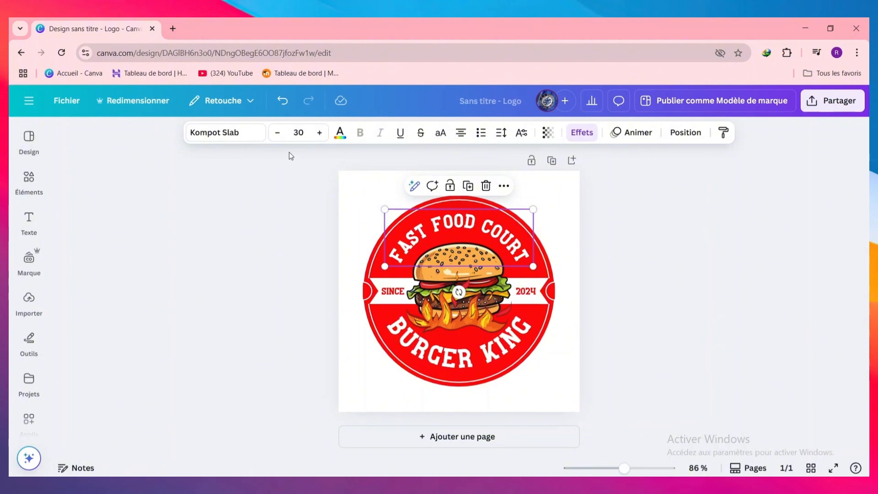
pyautogui.click(637, 212)
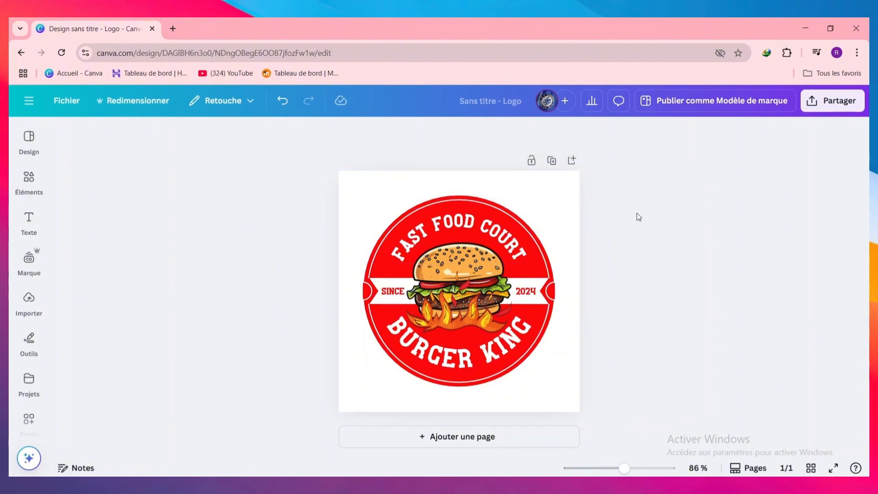
pyautogui.moveTo(575, 204); pyautogui.dragTo(239, 374)
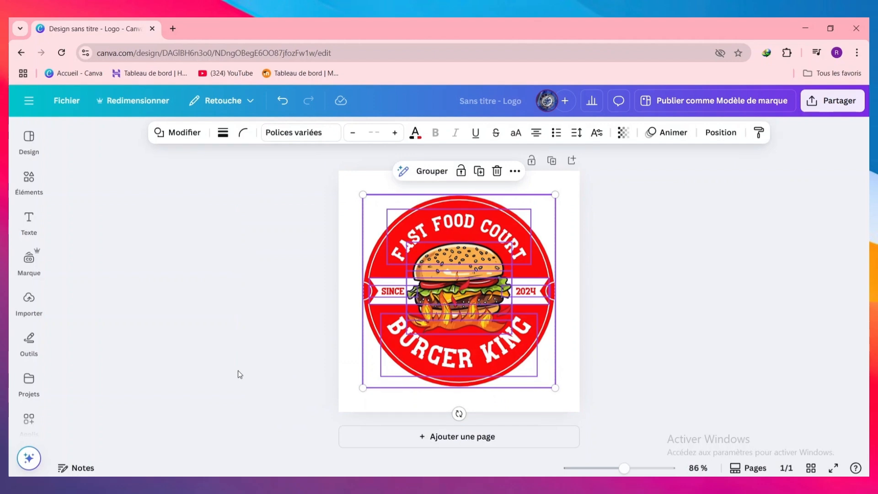
pyautogui.press('Delete')
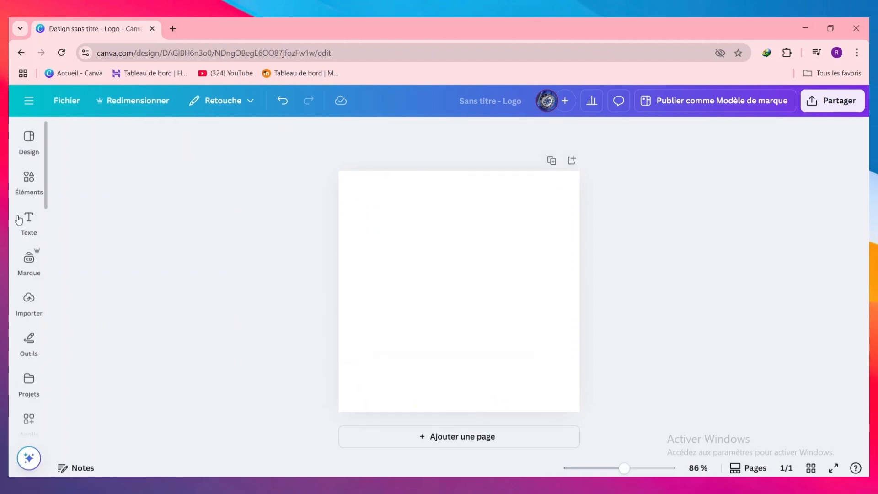
pyautogui.click(29, 181)
pyautogui.scroll(-2, 34, 212)
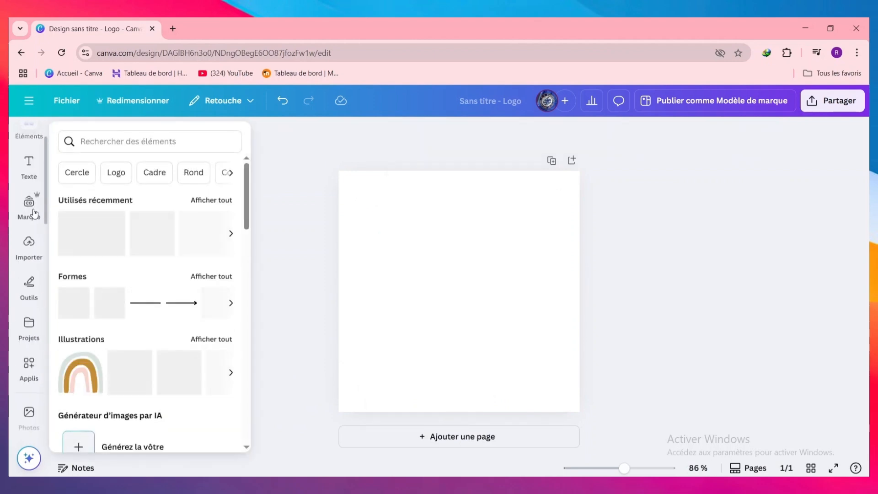
pyautogui.click(34, 213)
pyautogui.scroll(2, 29, 224)
pyautogui.click(29, 228)
# Search the elements library for "burger" and list all the matching illustrations.
pyautogui.click(31, 185)
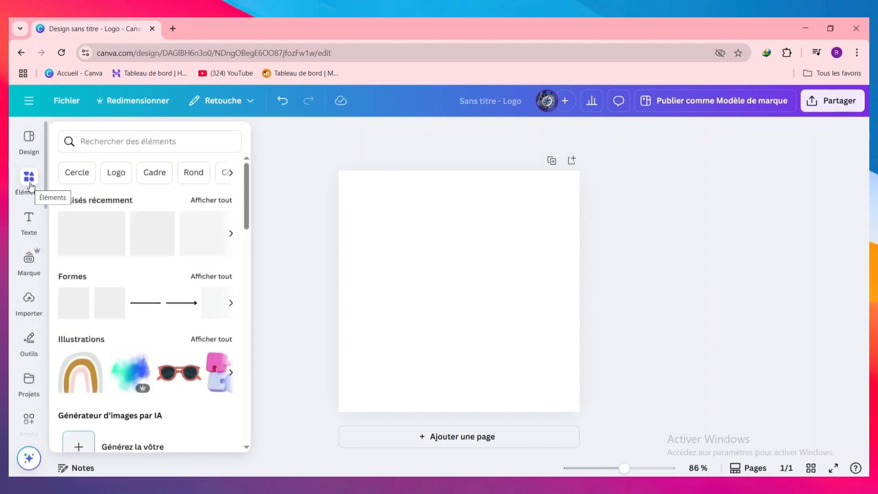
pyautogui.click(159, 136)
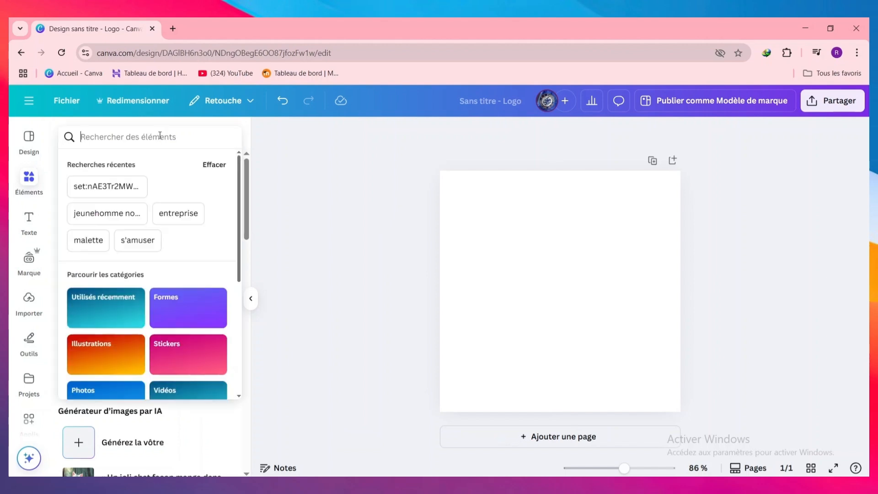
pyautogui.write('burg')
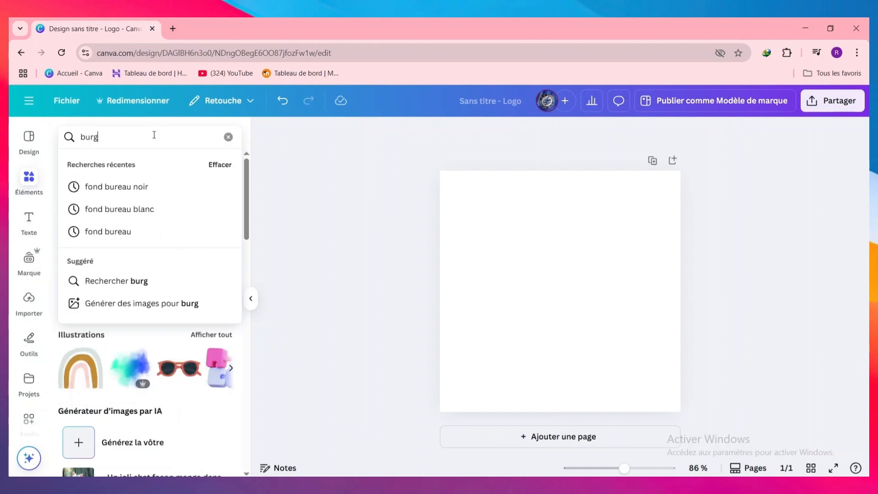
pyautogui.write('er')
pyautogui.press('Return')
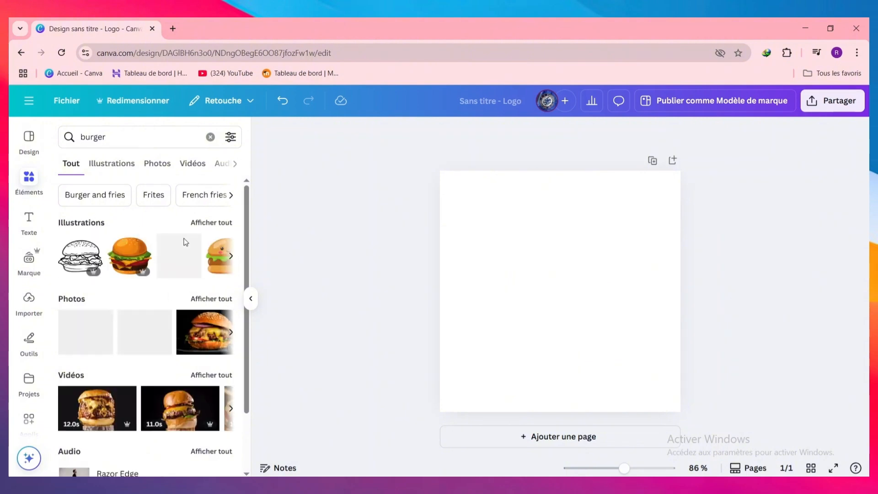
pyautogui.click(205, 223)
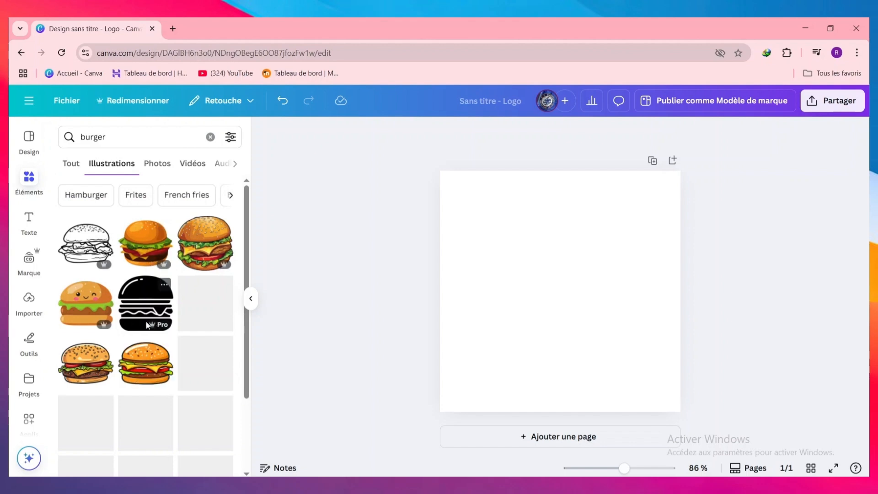
# Add the colour cheeseburger illustration with a black outline to the page and enlarge it slightly.
pyautogui.scroll(-1, 154, 365)
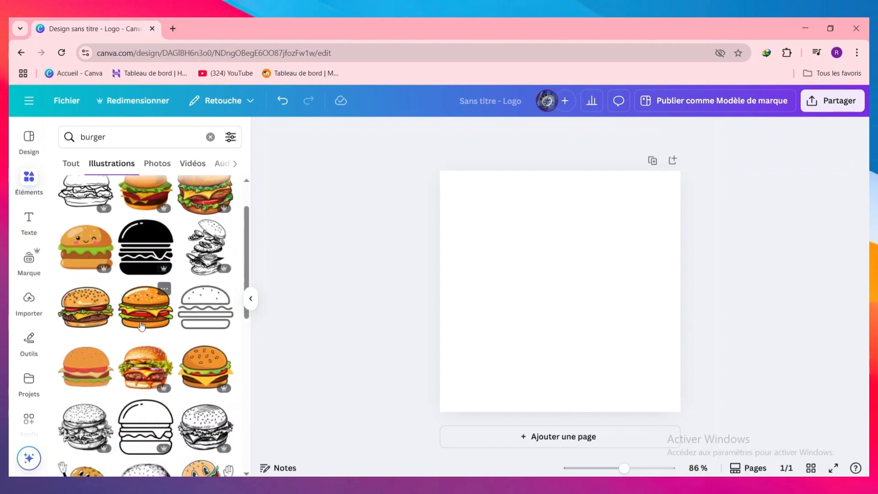
pyautogui.click(142, 325)
pyautogui.moveTo(511, 252)
pyautogui.mouseDown()
pyautogui.moveTo(462, 220)
pyautogui.moveTo(507, 250)
pyautogui.mouseUp()
# Search the elements for "rond", then add an orange circle, enlarge it to cover most of the page and centre it.
pyautogui.click(210, 136)
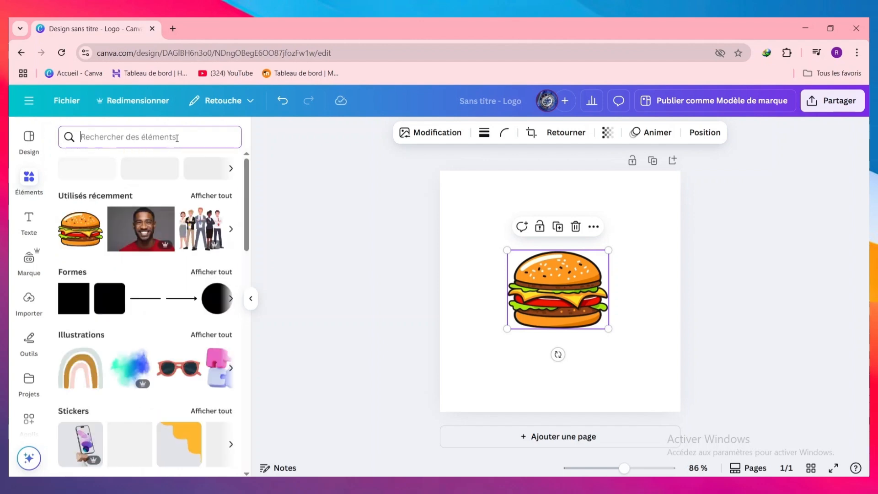
pyautogui.write('rond')
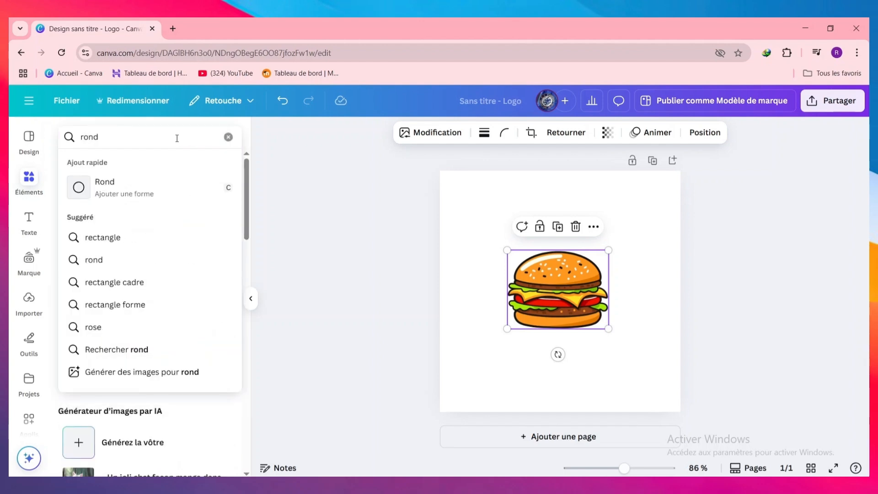
pyautogui.press('Return')
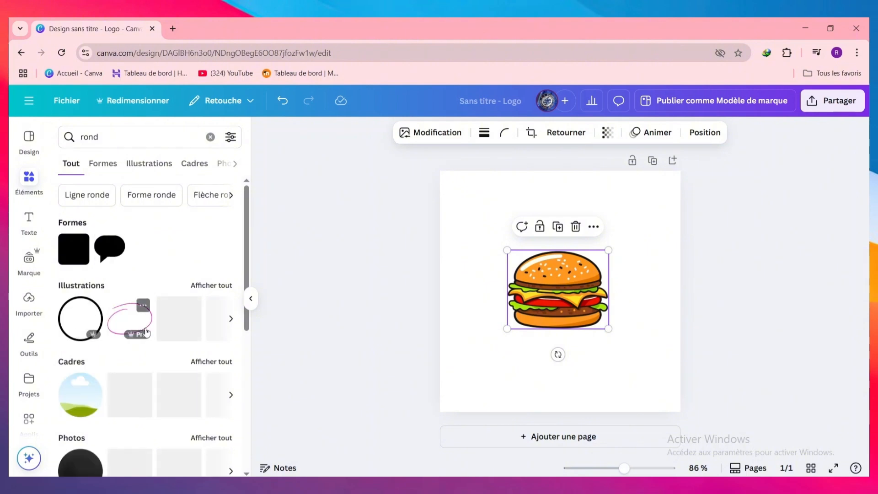
pyautogui.click(116, 256)
pyautogui.moveTo(522, 255); pyautogui.dragTo(473, 203)
pyautogui.moveTo(597, 327)
pyautogui.mouseDown()
pyautogui.moveTo(654, 386)
pyautogui.moveTo(578, 335)
pyautogui.moveTo(594, 335)
pyautogui.moveTo(584, 328)
pyautogui.moveTo(589, 319)
pyautogui.mouseUp()
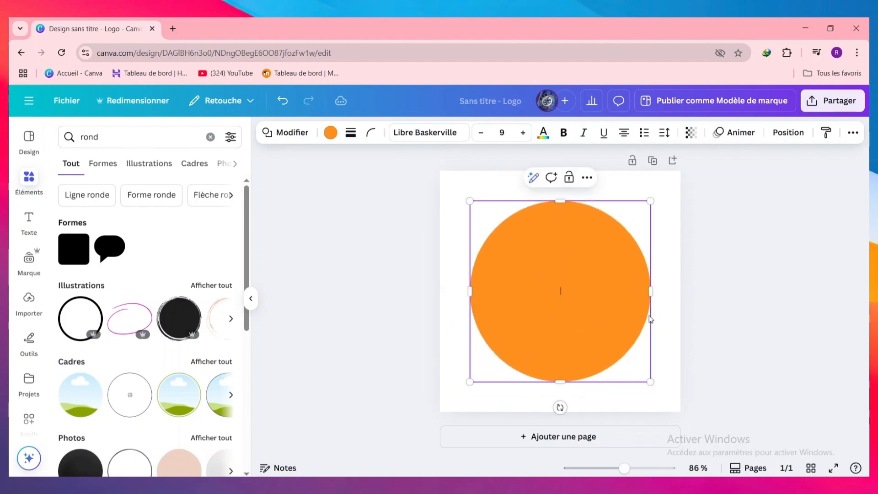
pyautogui.rightClick(616, 304)
pyautogui.click(572, 308)
pyautogui.rightClick(514, 342)
pyautogui.click(458, 324)
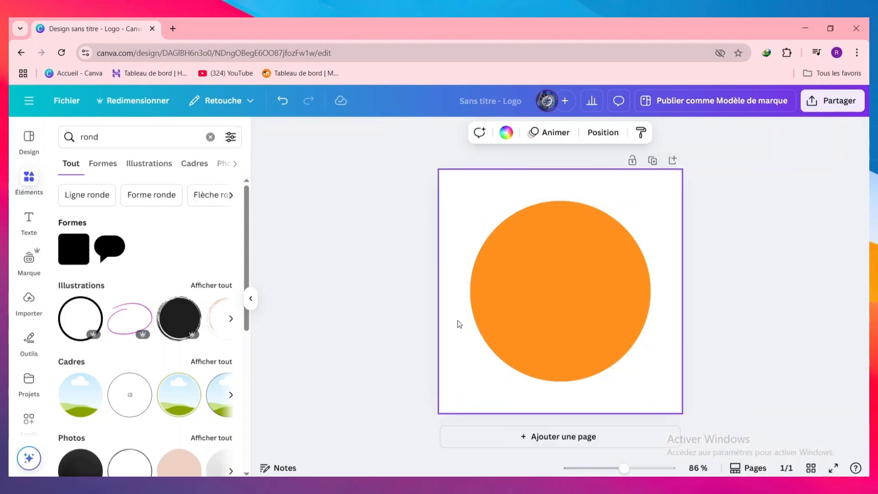
# Send the orange circle behind the burger and centre the burger illustration on it.
pyautogui.click(555, 293)
pyautogui.rightClick(555, 293)
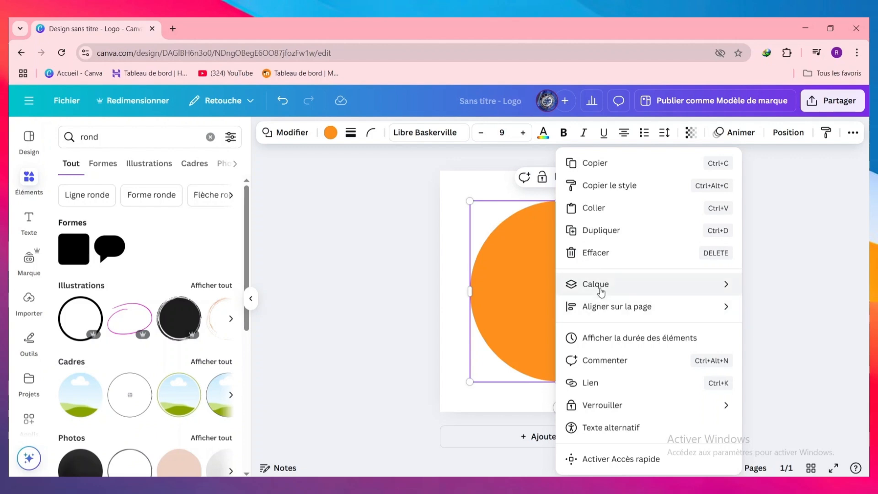
pyautogui.moveTo(582, 289)
pyautogui.click(457, 351)
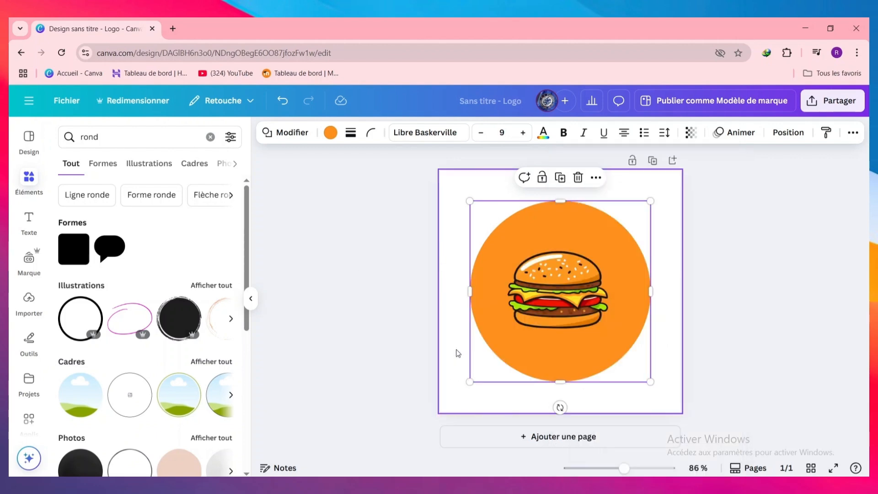
pyautogui.moveTo(523, 299); pyautogui.dragTo(541, 290)
pyautogui.click(711, 317)
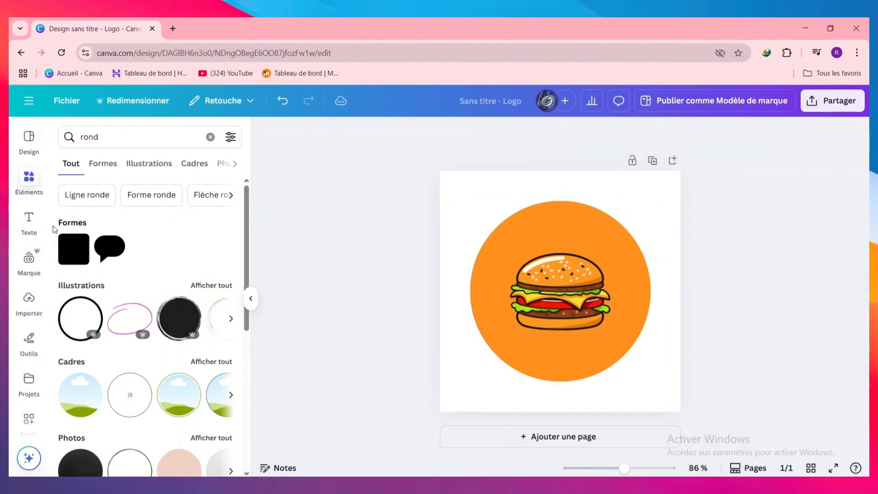
# Add a subheading text reading "Max it burger" and place it above the burger illustration inside the circle.
pyautogui.click(25, 218)
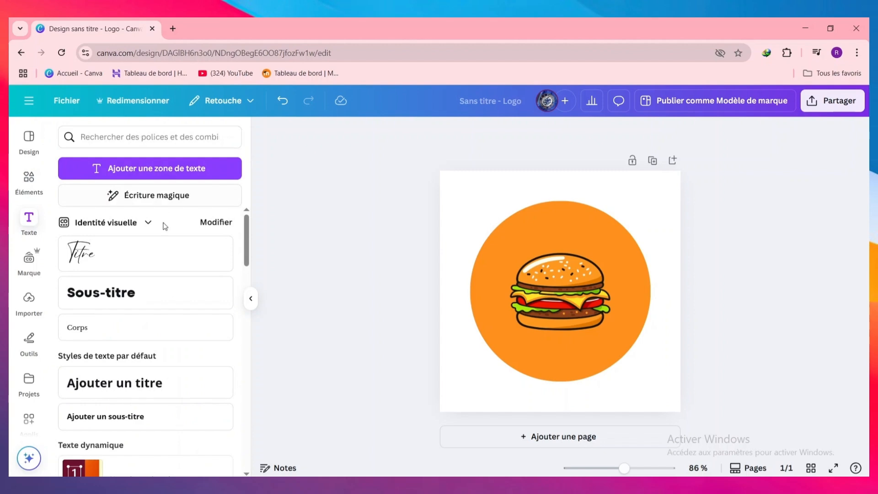
pyautogui.click(173, 293)
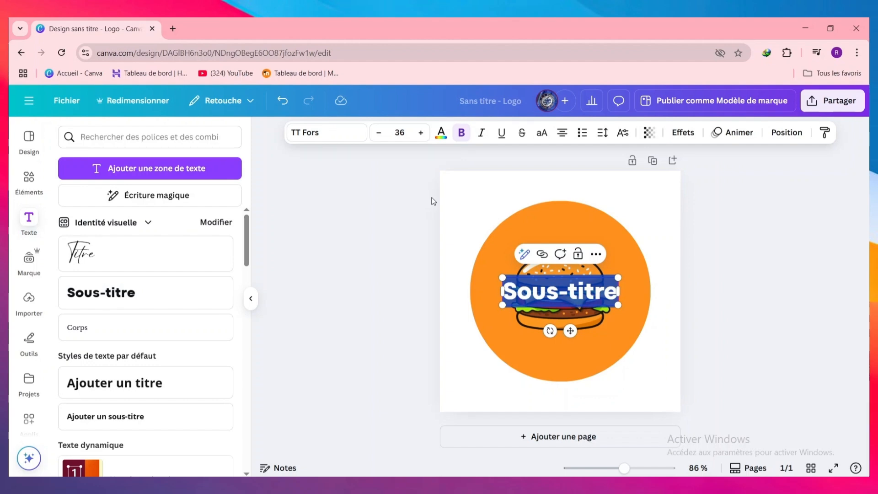
pyautogui.write('max i')
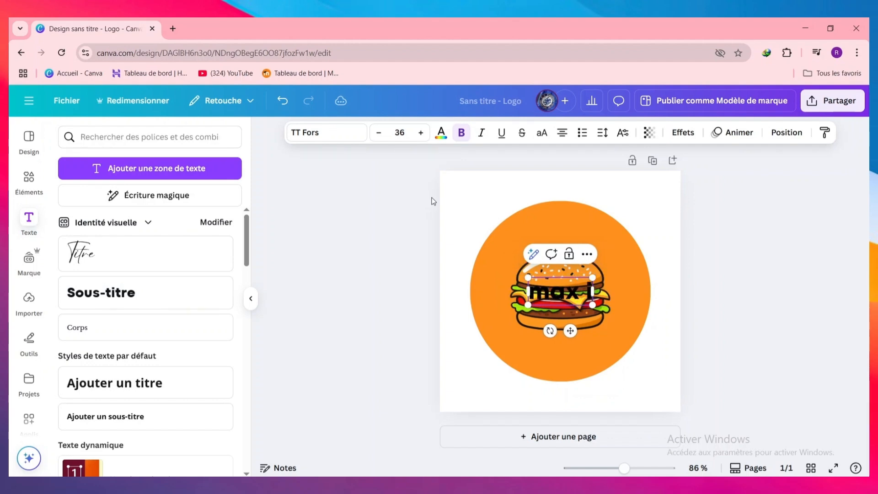
pyautogui.write('t burger')
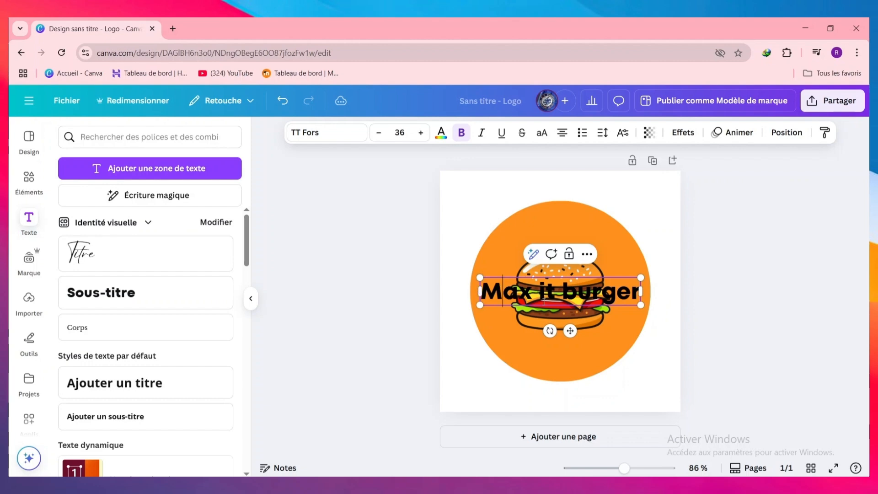
pyautogui.moveTo(570, 331); pyautogui.dragTo(570, 273)
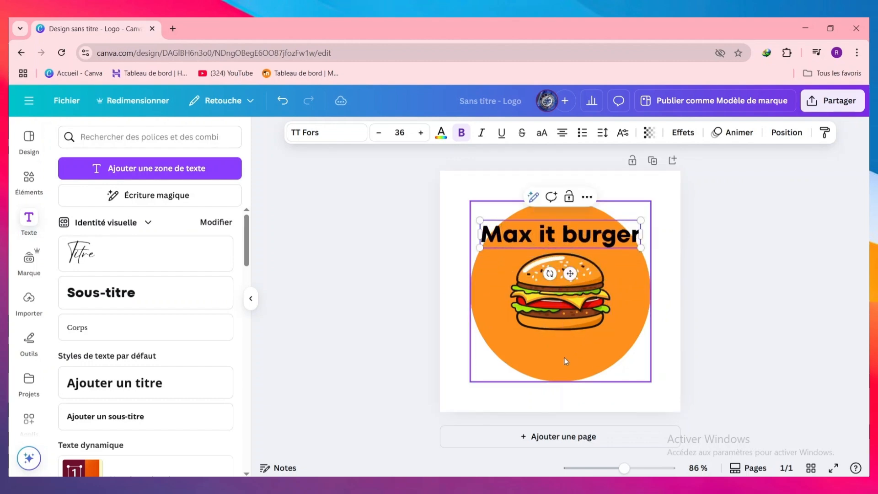
# Change the circle's fill from the default solid colours to yellow after trying a custom muted orange, #DB9D5B.
pyautogui.click(525, 347)
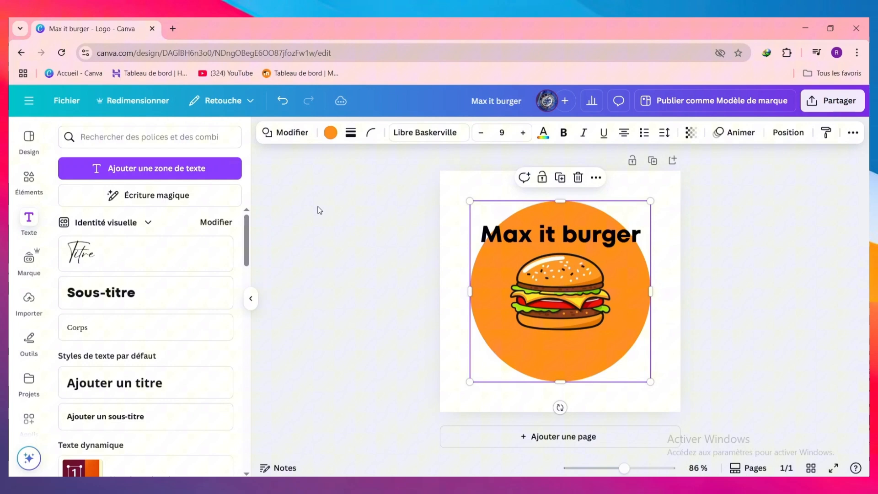
pyautogui.click(331, 134)
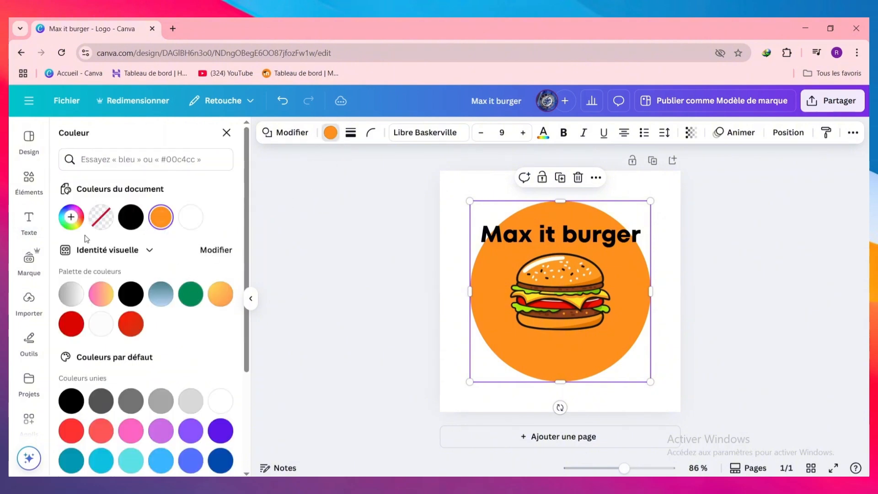
pyautogui.click(71, 217)
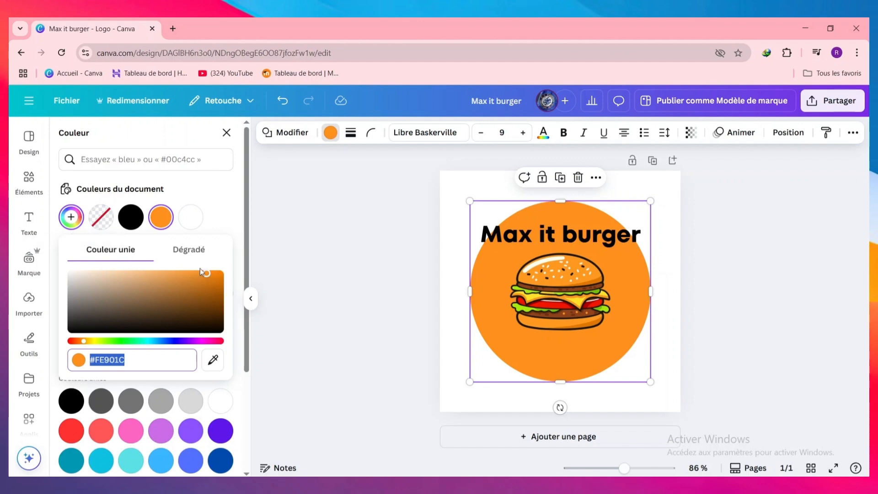
pyautogui.moveTo(204, 274); pyautogui.dragTo(159, 279)
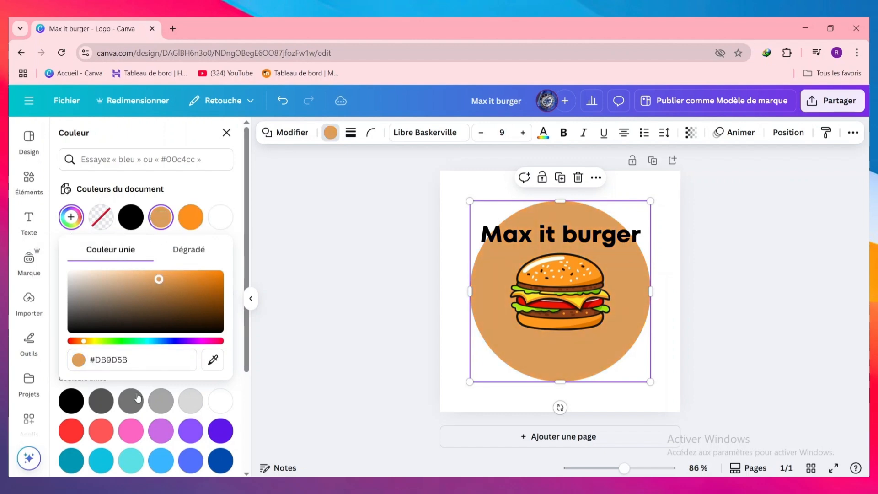
pyautogui.scroll(-2, 137, 397)
pyautogui.click(101, 373)
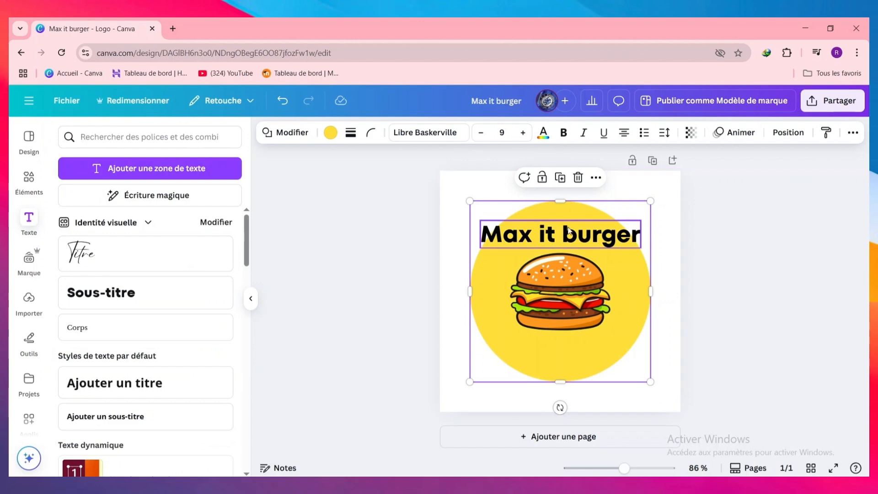
# Curve the "Max it burger" text with the Courber shape effect and centre it along the circle's upper edge above the burger.
pyautogui.moveTo(569, 229); pyautogui.dragTo(569, 232)
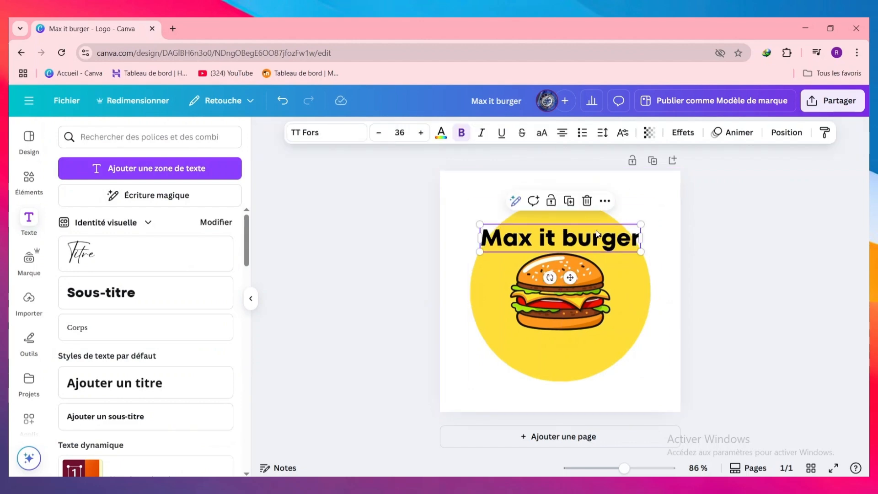
pyautogui.click(557, 243)
pyautogui.click(683, 133)
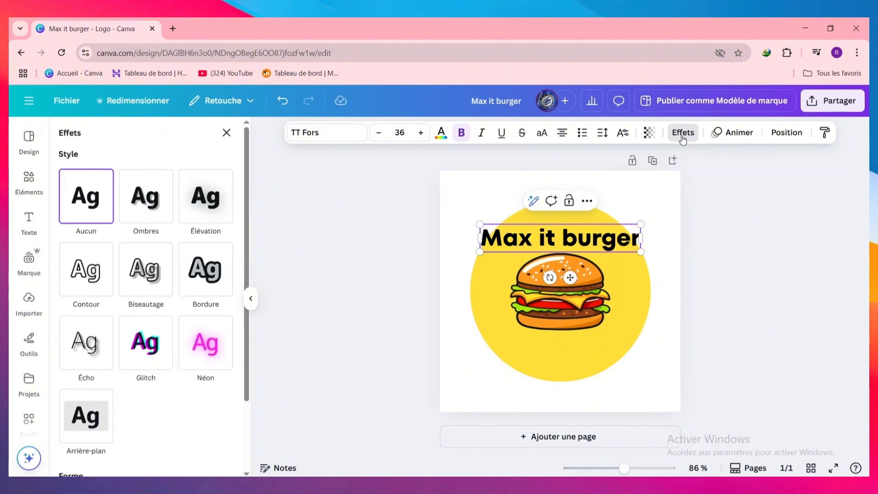
pyautogui.click(683, 132)
pyautogui.click(683, 132)
pyautogui.scroll(-2, 105, 329)
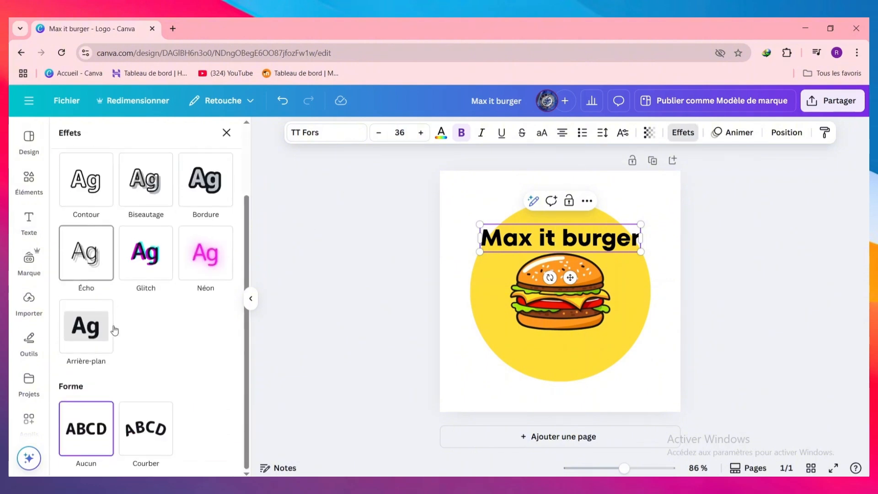
pyautogui.click(149, 428)
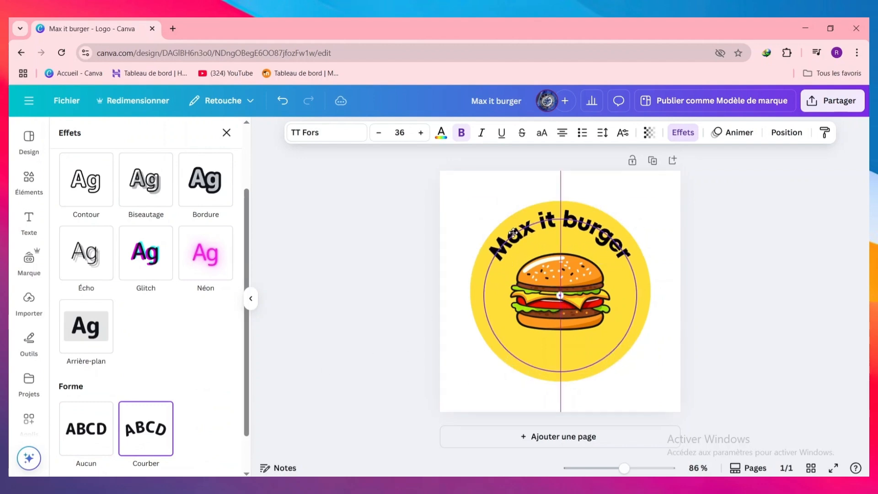
pyautogui.press('Escape')
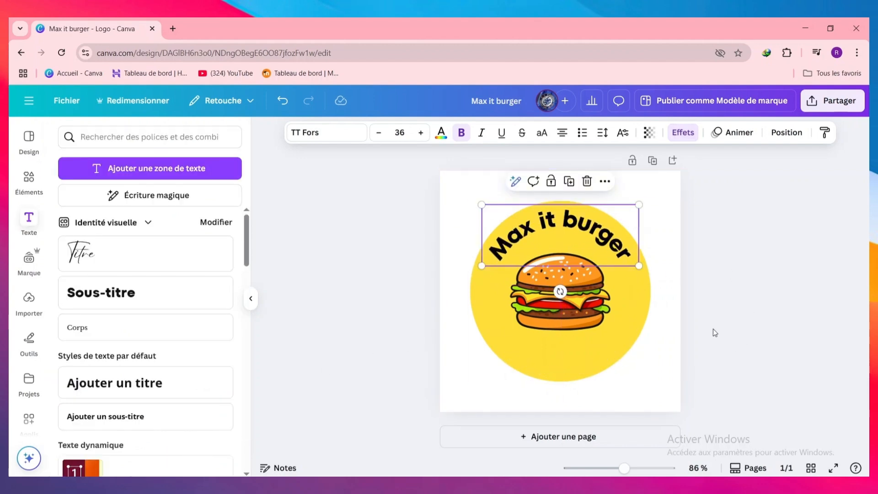
pyautogui.click(751, 294)
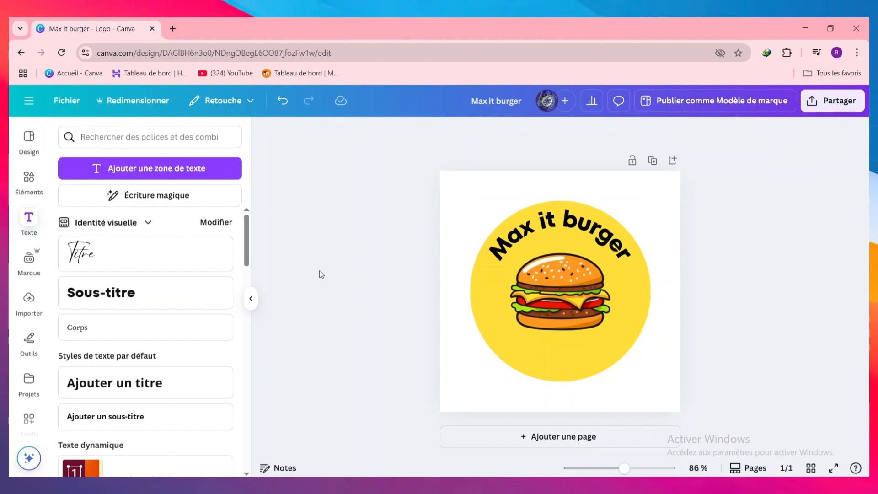
# Delete the circle, burger and curved text together so the page is blank.
pyautogui.moveTo(727, 216); pyautogui.dragTo(328, 339)
pyautogui.press('Delete')
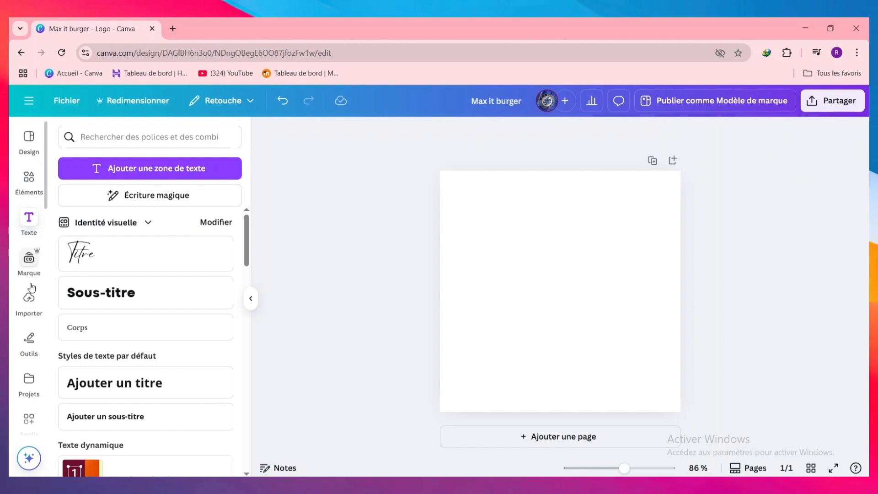
# Search the Canva apps for "magic media" and open the Média magique app.
pyautogui.scroll(-5, 30, 293)
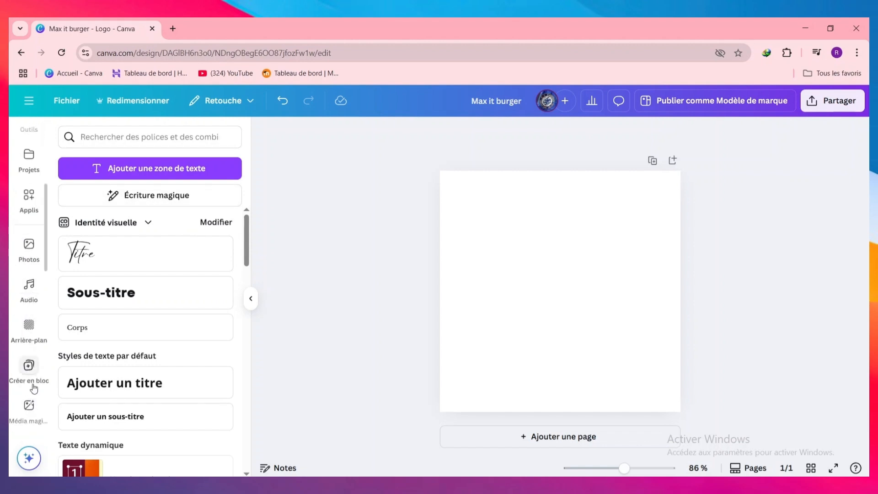
pyautogui.scroll(-5, 32, 380)
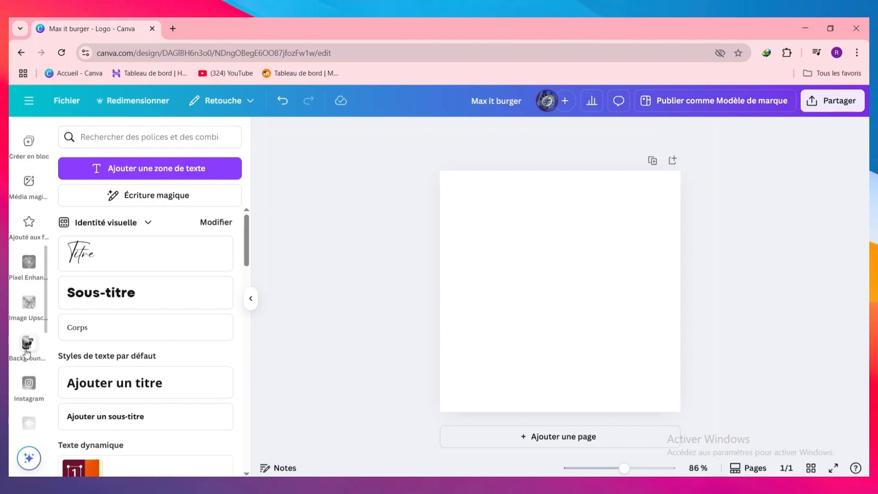
pyautogui.scroll(5, 26, 352)
pyautogui.click(28, 219)
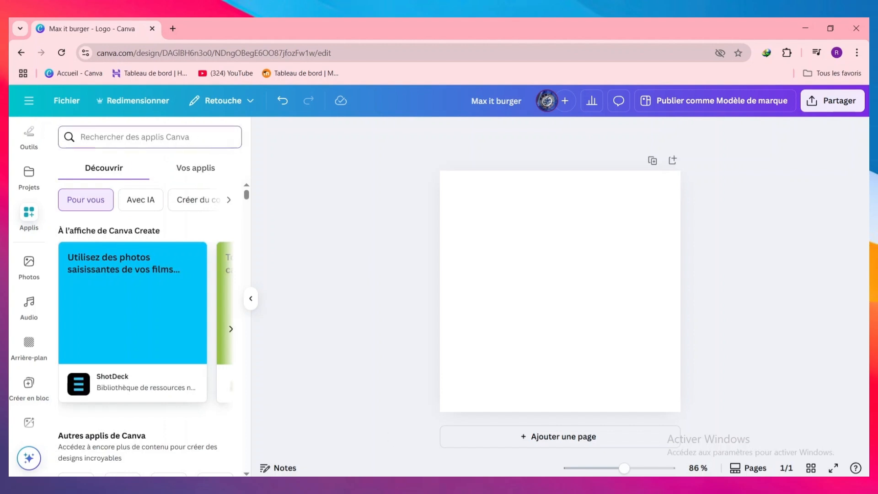
pyautogui.click(152, 145)
pyautogui.write('magic media')
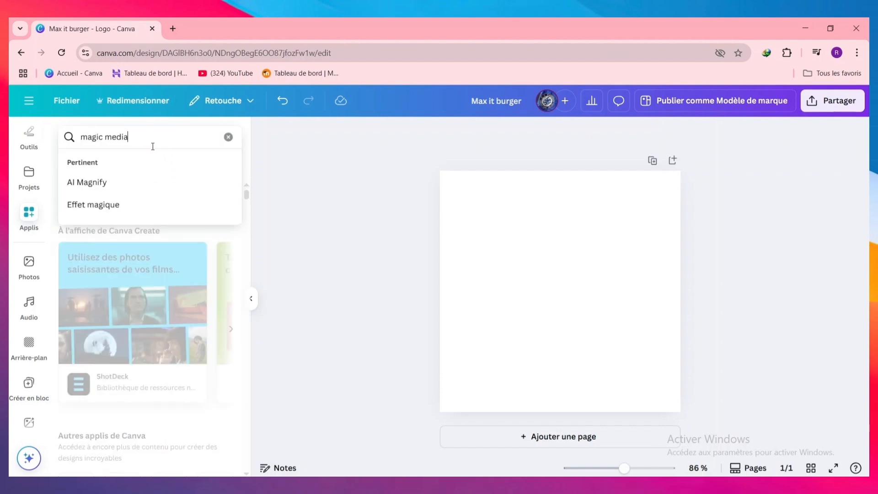
pyautogui.press('Return')
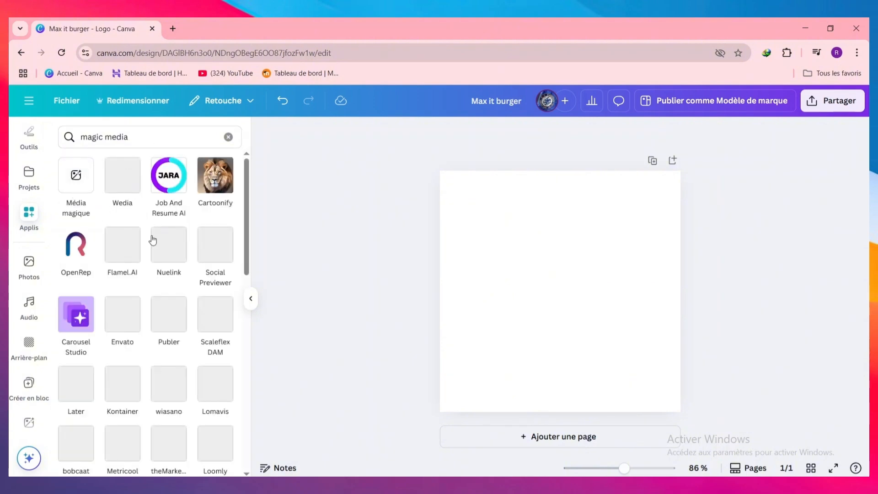
pyautogui.click(76, 181)
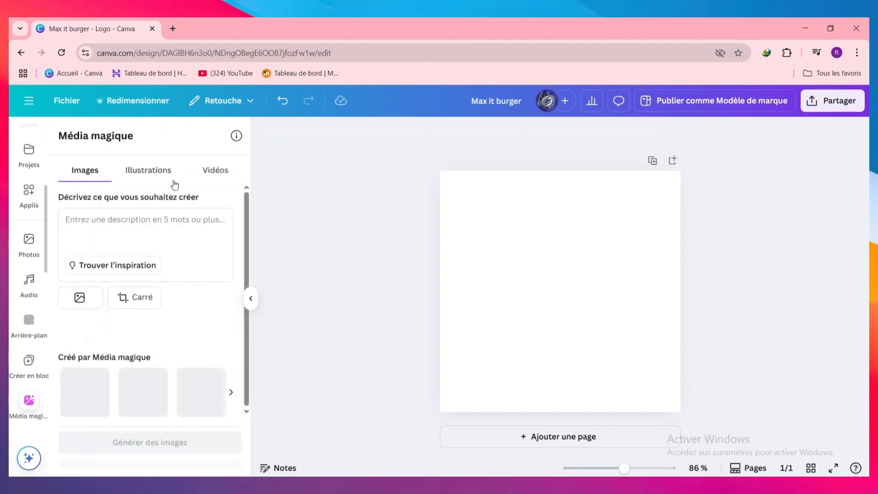
# Generate illustrations in Média magique from the description "un burger mignon riche en couleur harmonieuse ideal pour un logo".
pyautogui.write('un burger mignon riche en couleur harmonieuse ideal pour un logo')
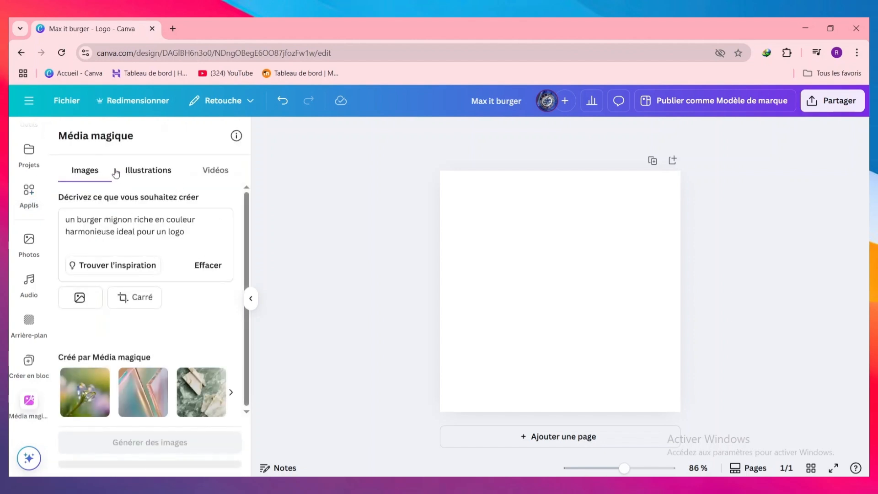
pyautogui.click(155, 170)
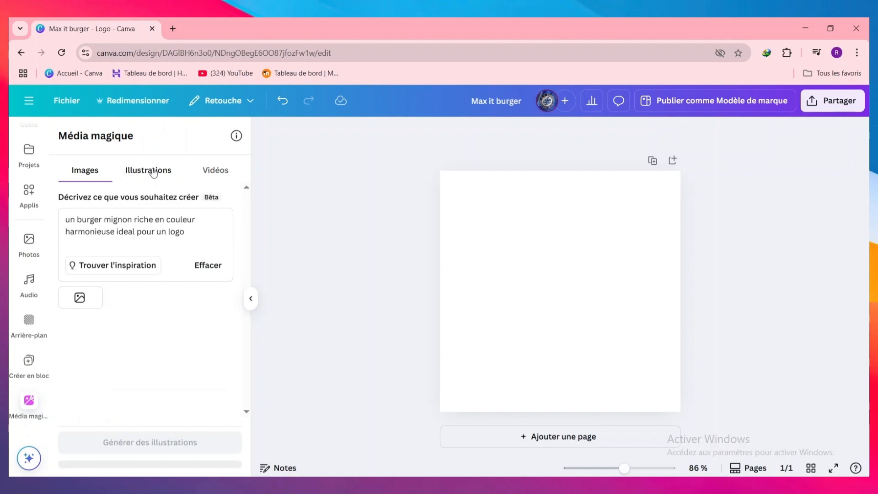
pyautogui.click(215, 170)
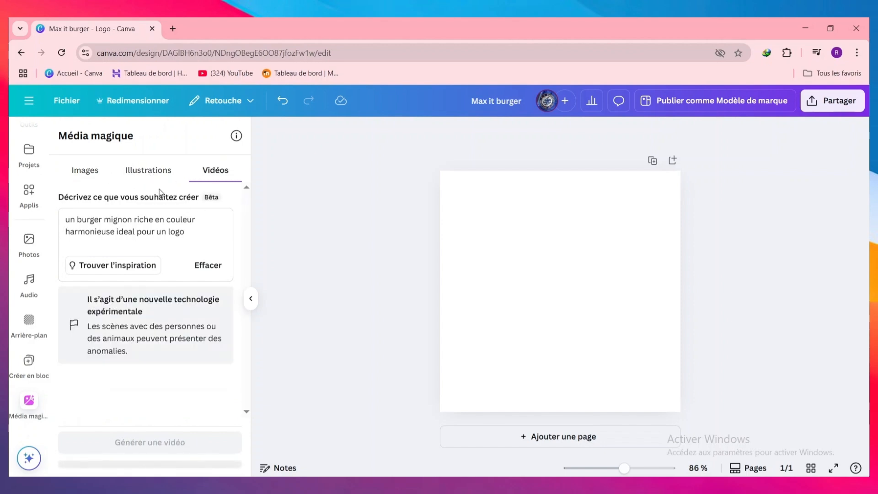
pyautogui.click(151, 180)
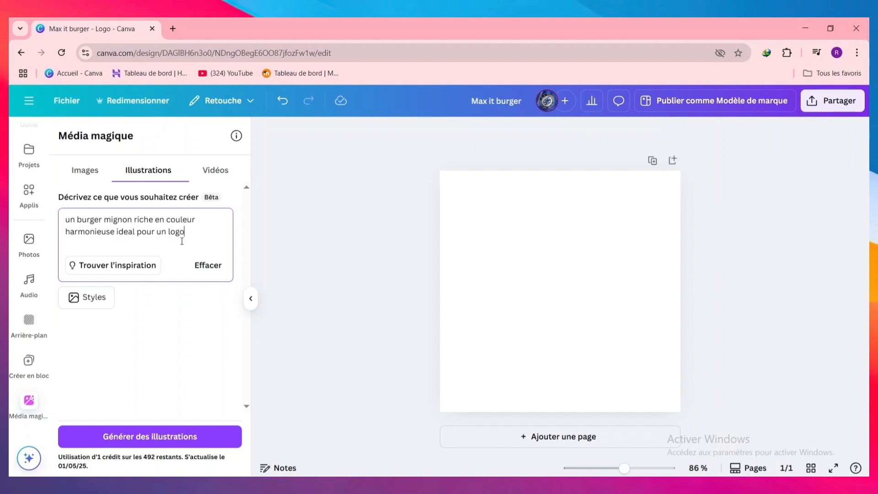
pyautogui.click(172, 437)
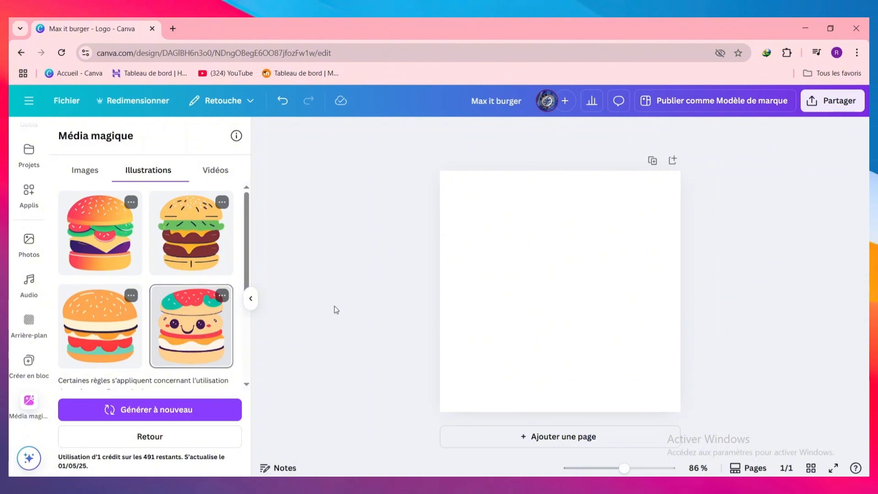
# Add the generated burger illustration with the red-orange bun to the page and move it to the lower-right area.
pyautogui.moveTo(229, 349); pyautogui.dragTo(578, 292)
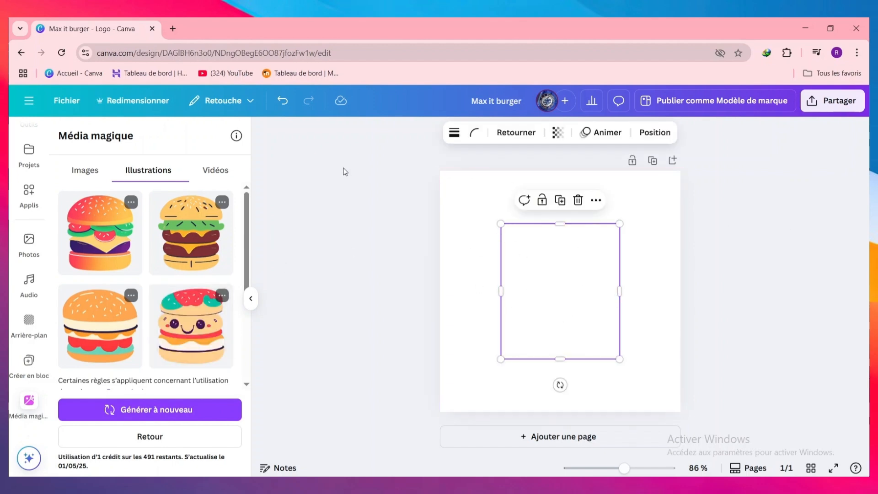
pyautogui.scroll(5, 35, 176)
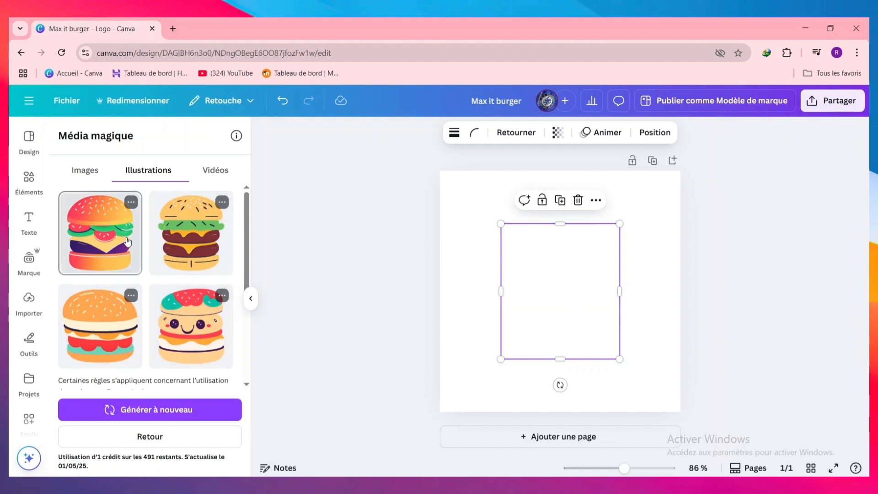
pyautogui.moveTo(104, 235); pyautogui.dragTo(516, 257)
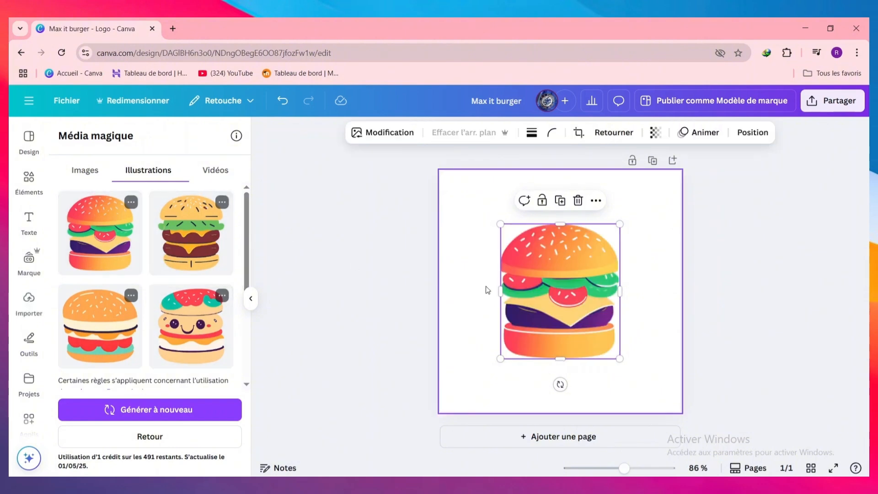
pyautogui.moveTo(526, 293); pyautogui.dragTo(571, 334)
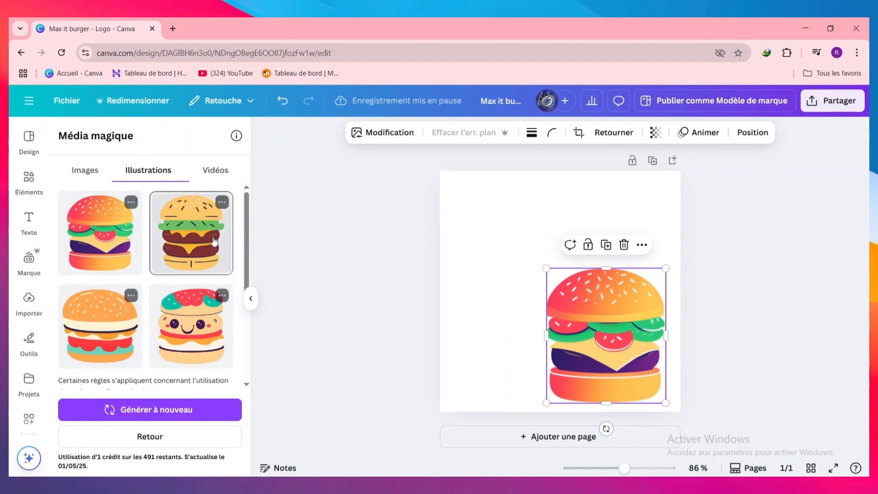
# Add the generated double-patty burger illustration with the yellow bun and place it overlapping the first burger on its upper left.
pyautogui.moveTo(191, 248); pyautogui.dragTo(506, 229)
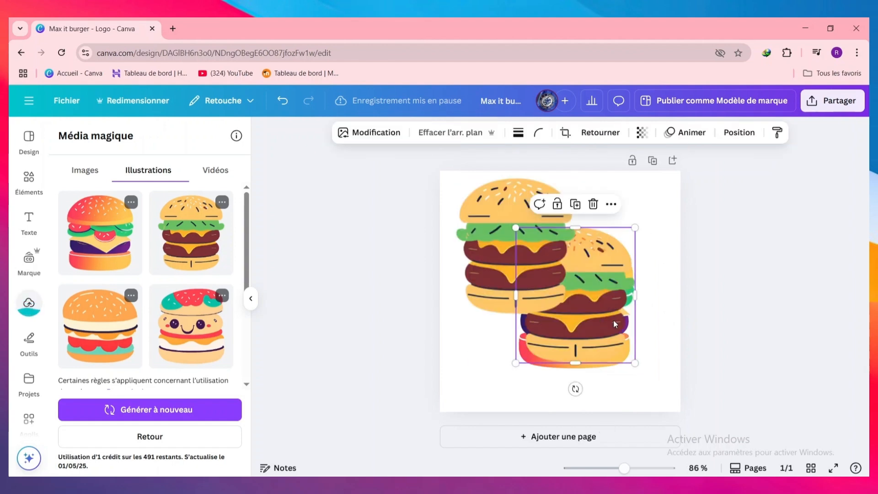
pyautogui.moveTo(514, 264); pyautogui.dragTo(539, 325)
pyautogui.moveTo(551, 289); pyautogui.dragTo(529, 274)
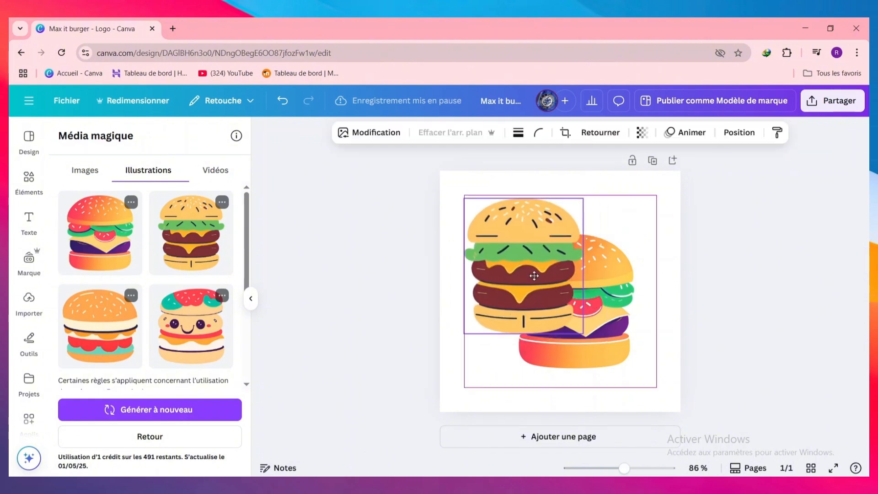
# View the image and video generation modes in Média magique.
pyautogui.click(85, 175)
pyautogui.click(202, 178)
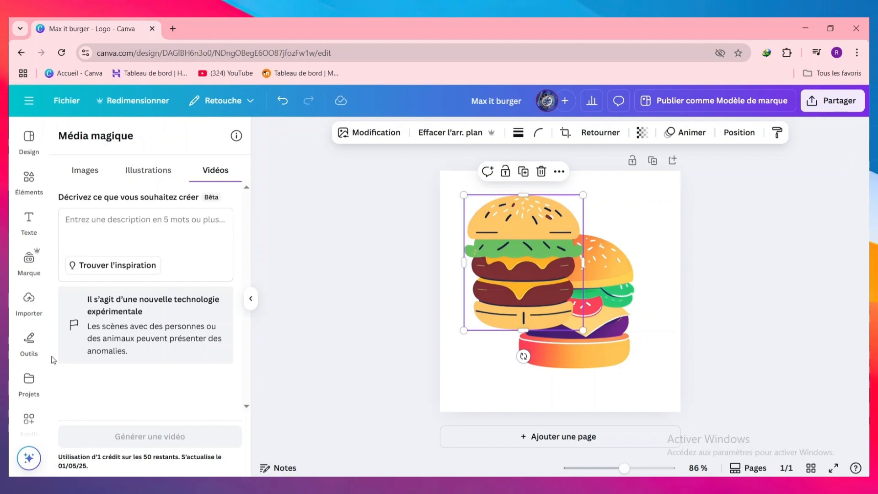
# Search the apps for "logo" and open the Logo Maker app by ArtiNova.
pyautogui.click(29, 420)
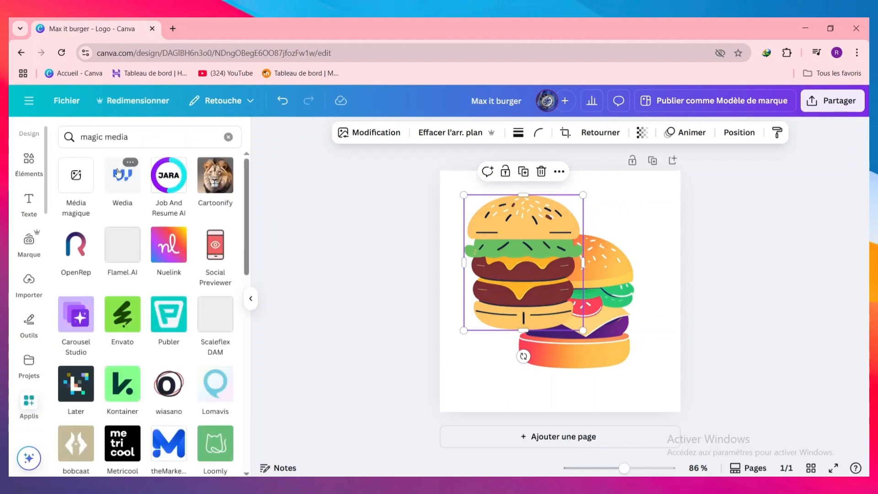
pyautogui.tripleClick(126, 146)
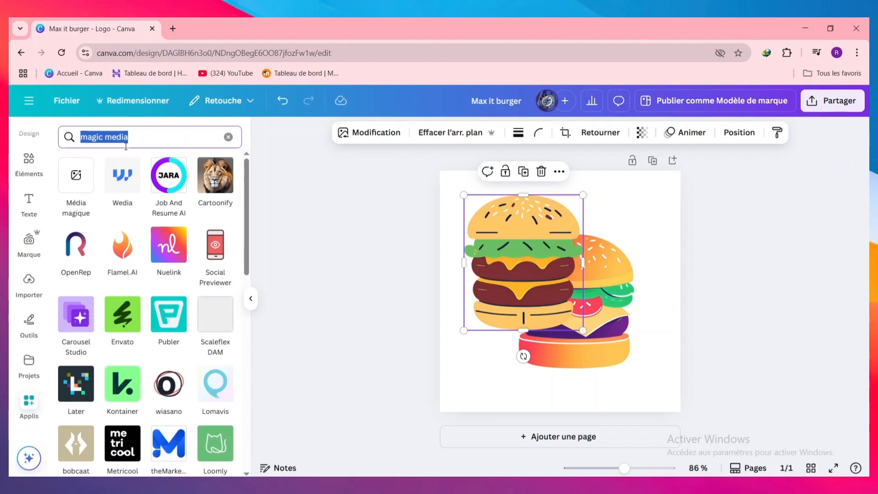
pyautogui.press('BackSpace')
pyautogui.write('lo')
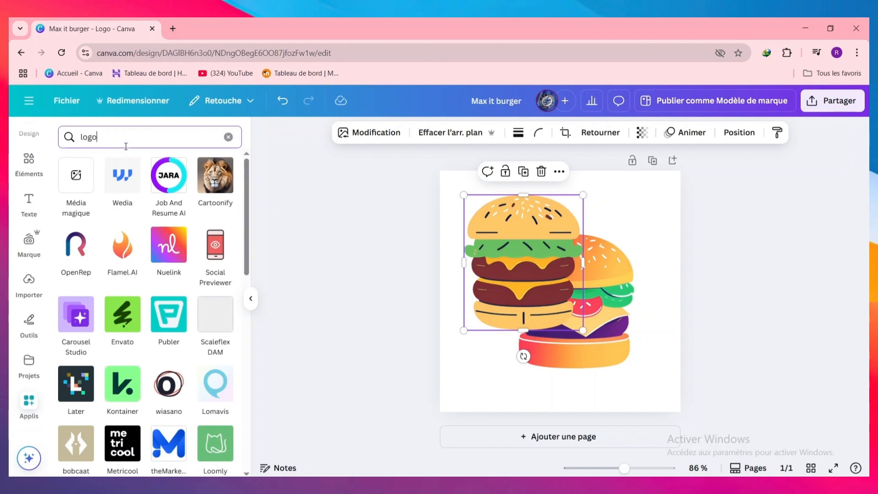
pyautogui.write('go')
pyautogui.press('Return')
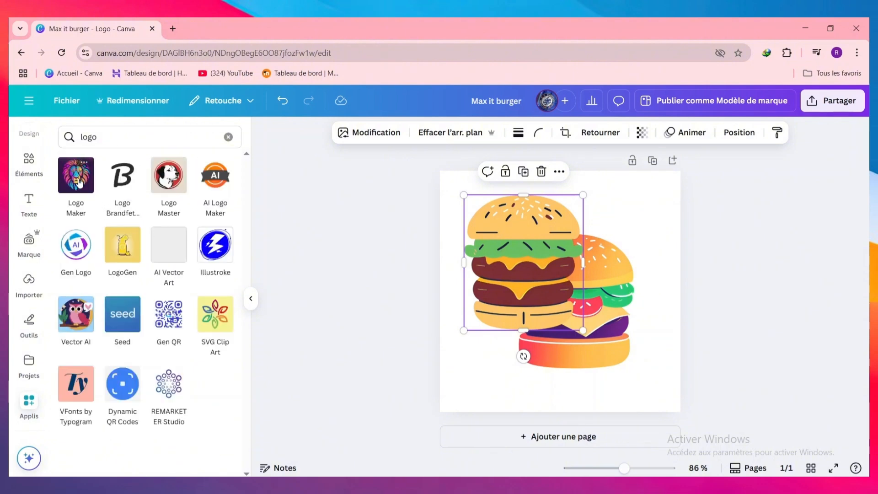
pyautogui.click(79, 182)
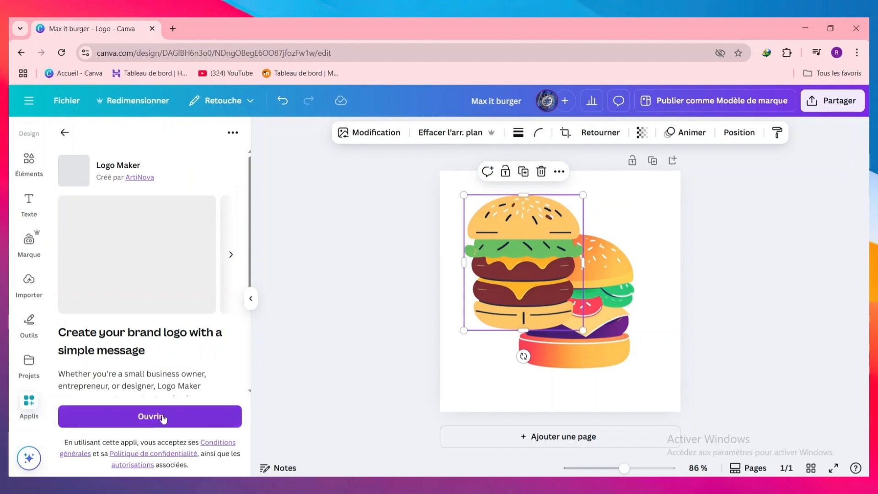
pyautogui.click(162, 417)
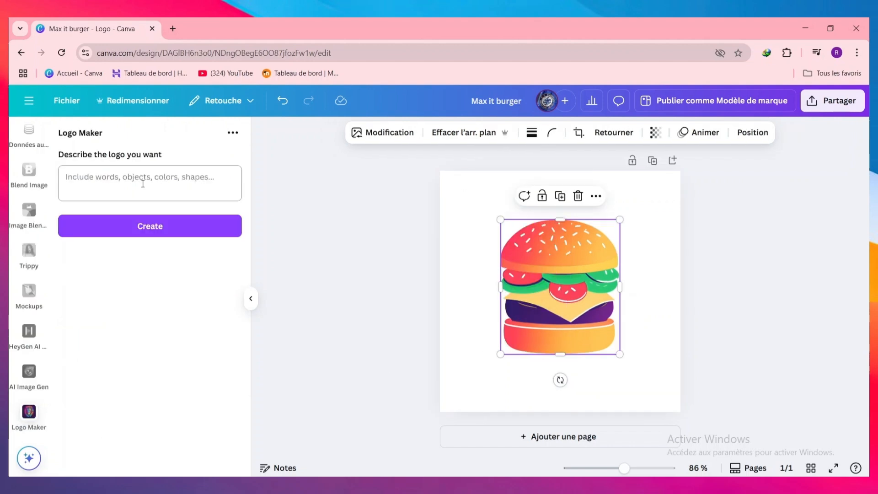
# Try to create a logo from the description "donne moi un logo de restaurant de burger chic riche en couleur simple et attachant".
pyautogui.click(146, 178)
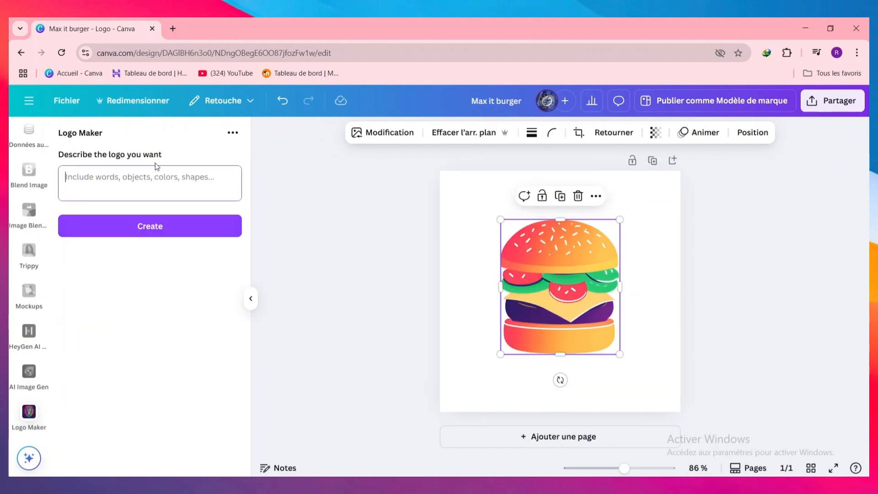
pyautogui.write('donne moi un logo de restaurant de burger chic riche en couleur simple et attachant')
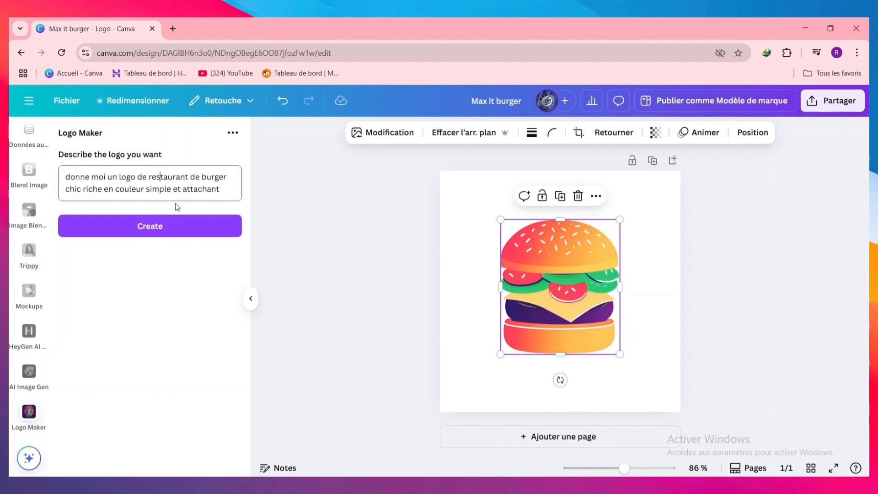
pyautogui.click(163, 236)
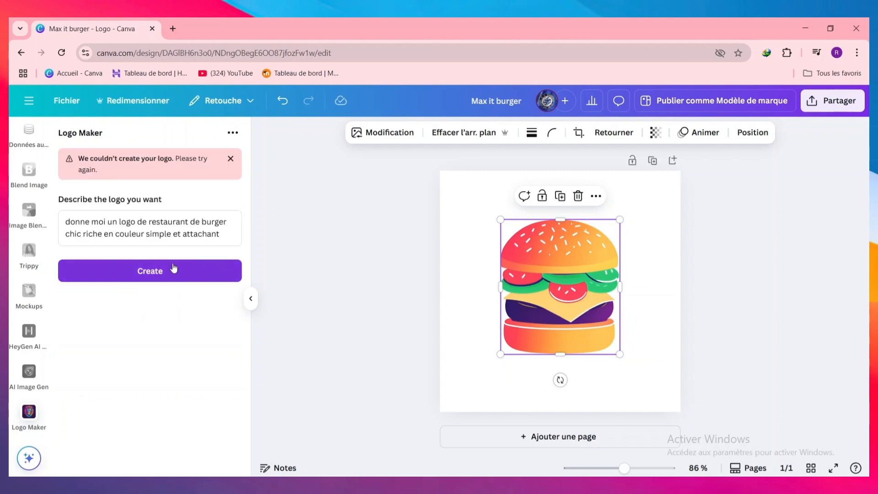
# Copy the logo description and translate it from French to English with Google's translator, found by searching "traduction" in a new browser tab.
pyautogui.tripleClick(146, 228)
pyautogui.hotkey('ctrl', 'c')
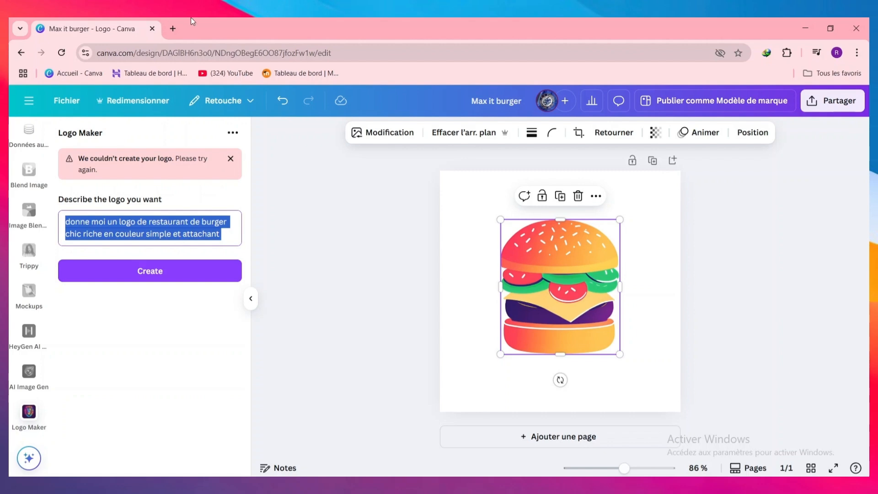
pyautogui.click(172, 29)
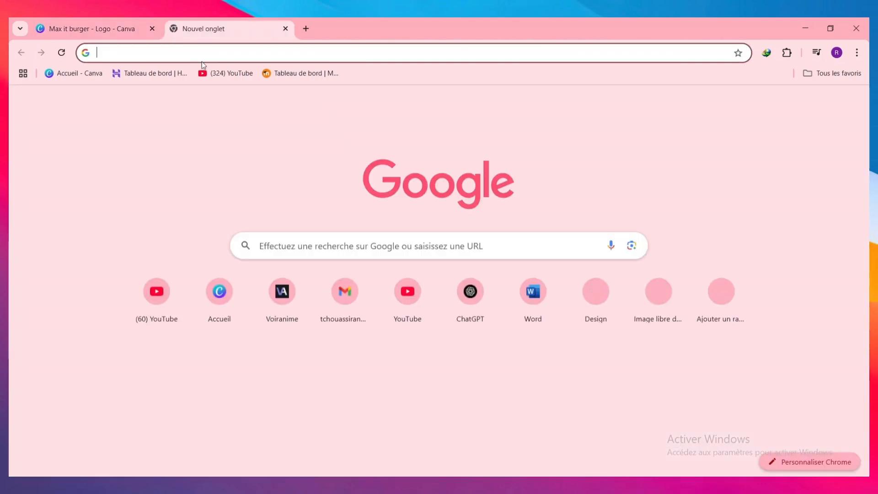
pyautogui.write('traduction')
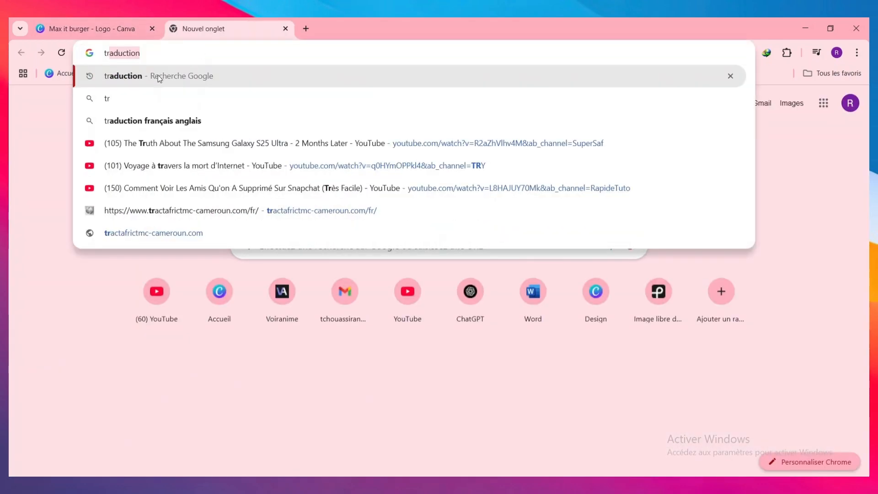
pyautogui.press('Return')
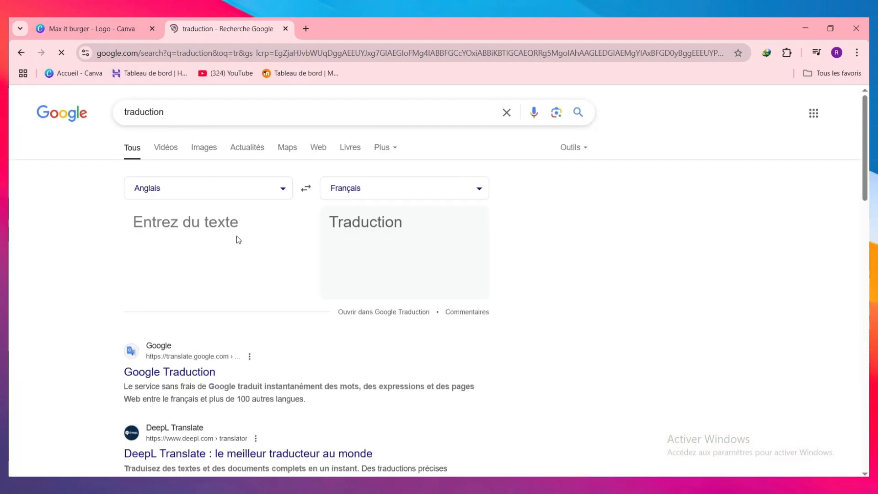
pyautogui.click(306, 188)
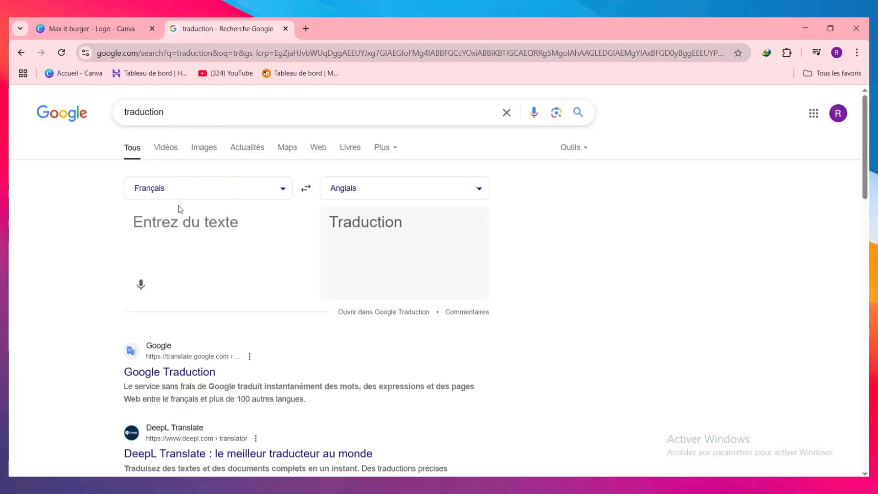
pyautogui.click(179, 207)
pyautogui.hotkey('ctrl', 'v')
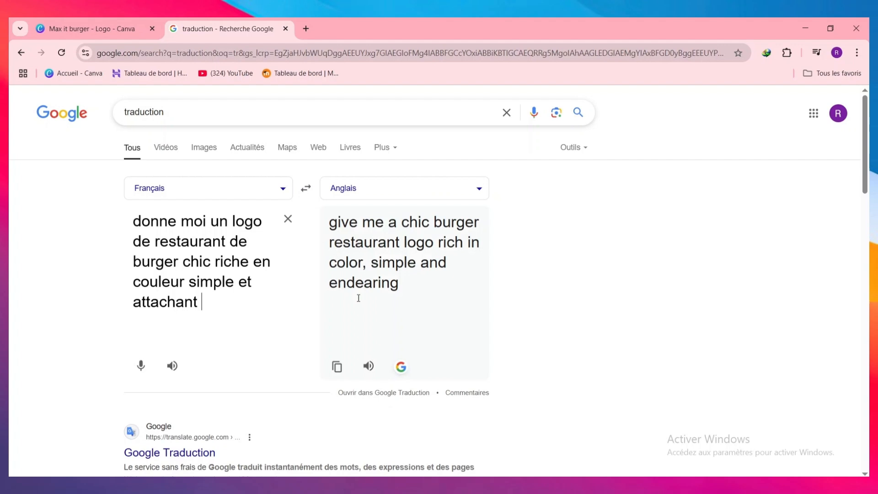
# Copy the English translation, switch back to Canva, replace the French logo description with it and create the logo.
pyautogui.click(337, 366)
pyautogui.click(112, 32)
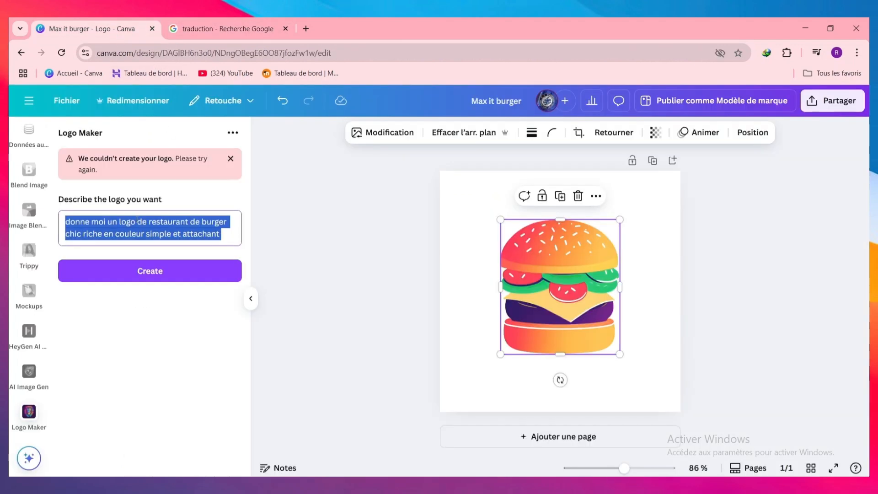
pyautogui.hotkey('ctrl', 'v')
pyautogui.click(137, 273)
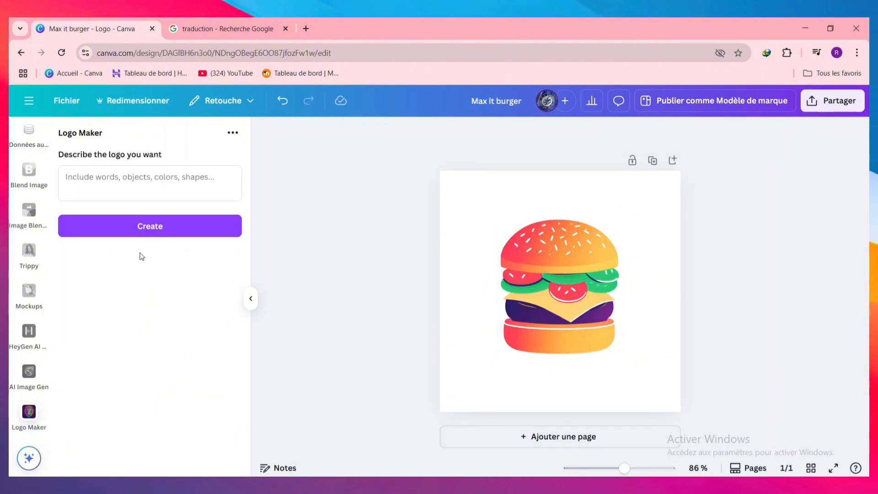
# Delete the burger illustration from the page.
pyautogui.click(551, 293)
pyautogui.click(578, 196)
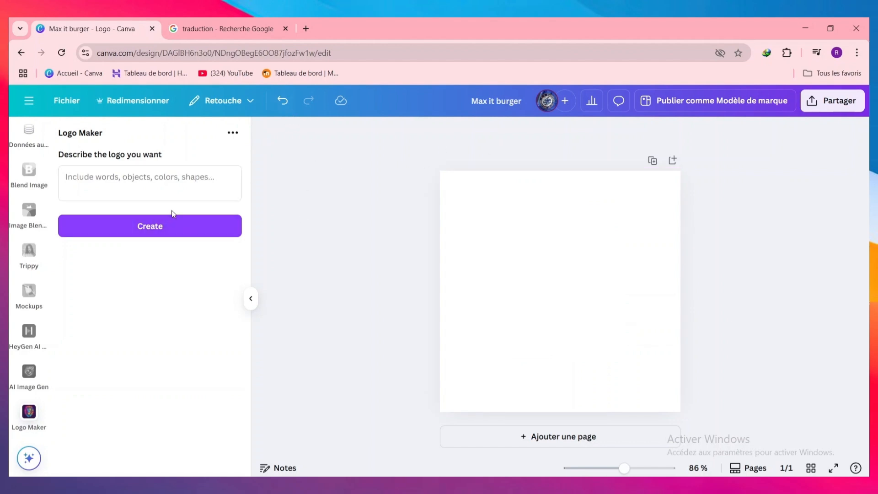
pyautogui.scroll(10, 20, 183)
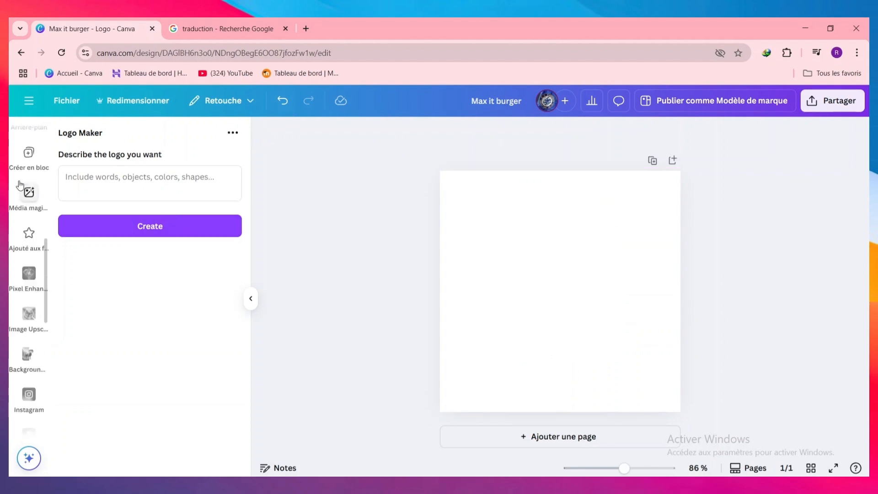